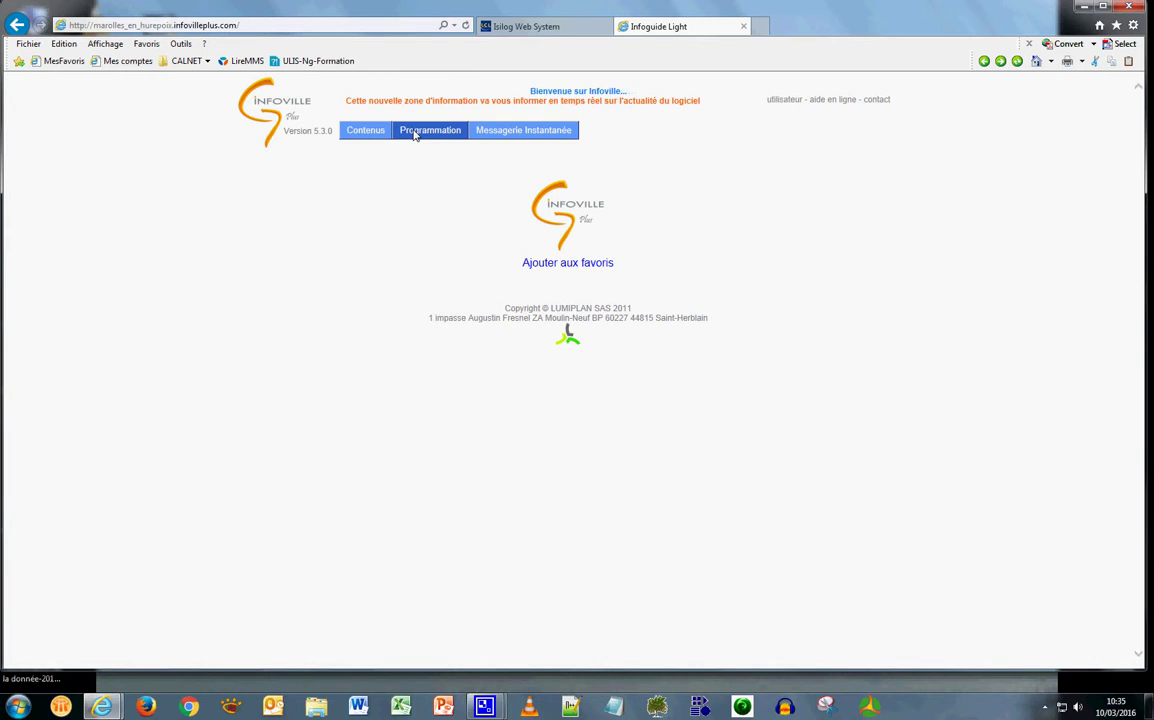
Step: Open the General display loop programming and look through the preview of all its sequences
click(415, 135)
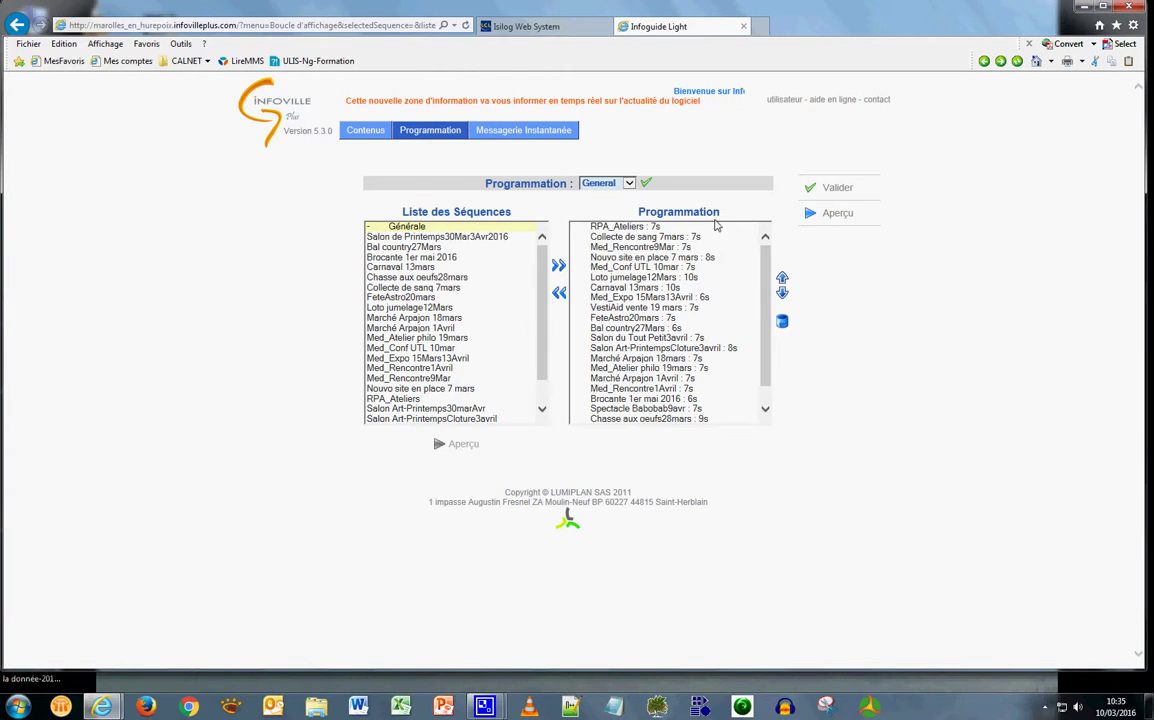
scroll(764, 262, down, 1)
scroll(765, 266, up, 1)
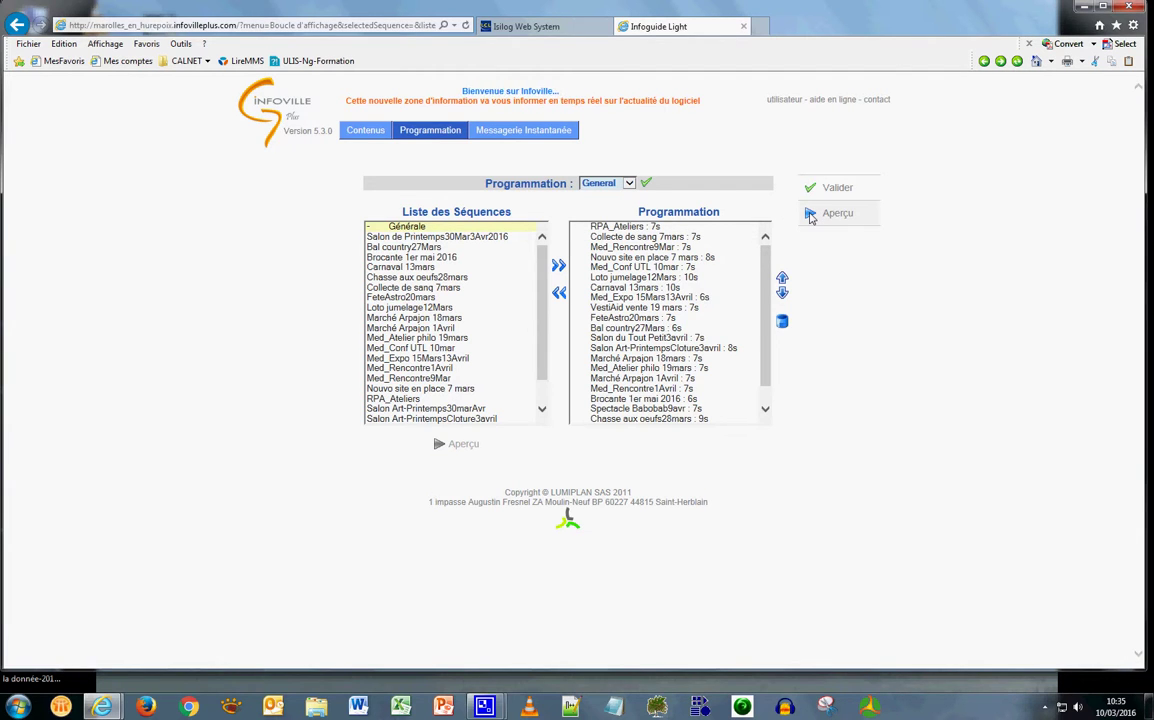
click(810, 215)
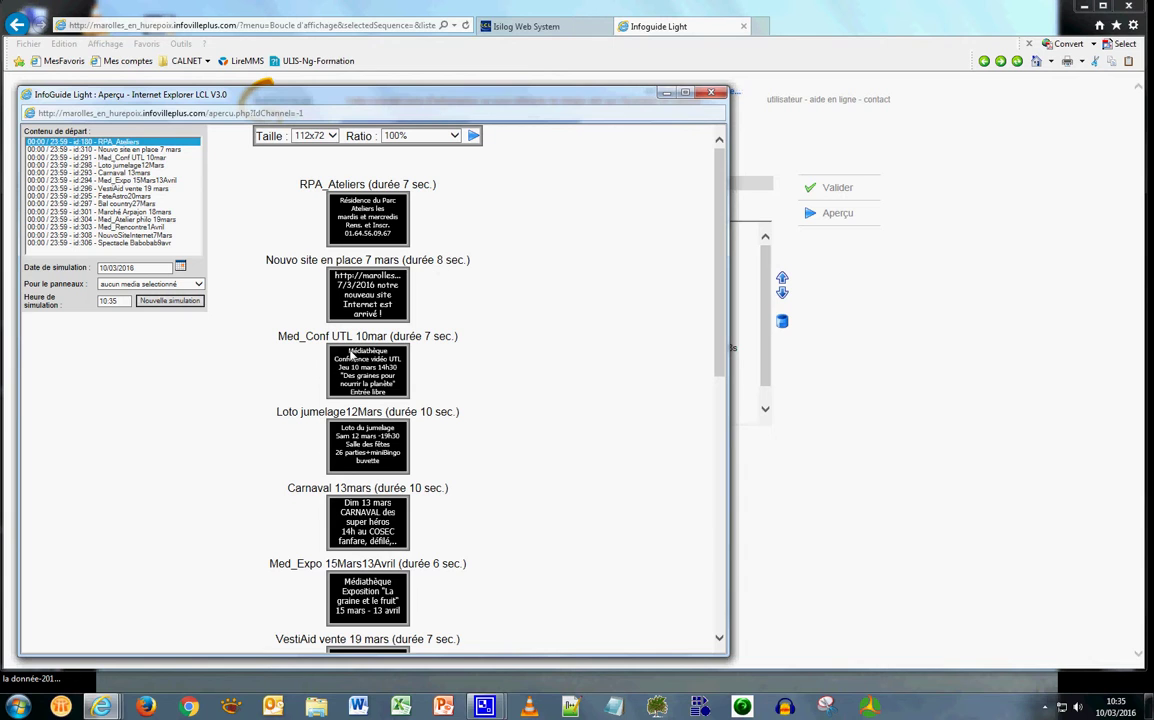
drag(717, 246, 723, 502)
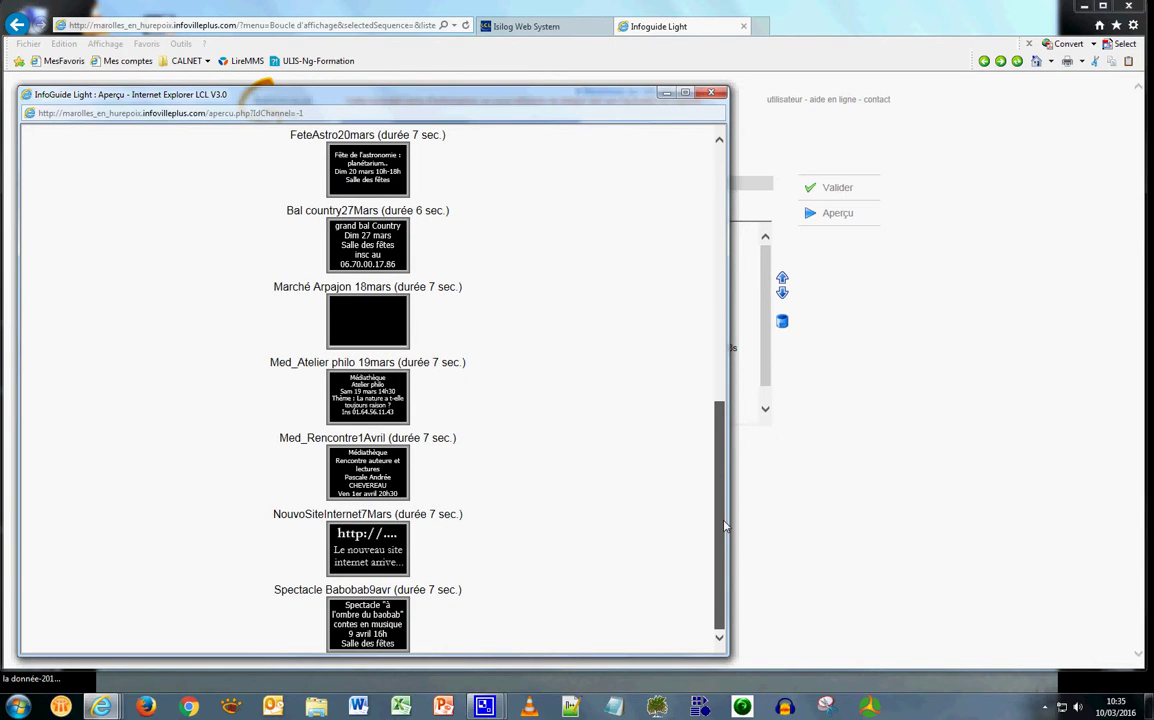
drag(723, 526, 720, 262)
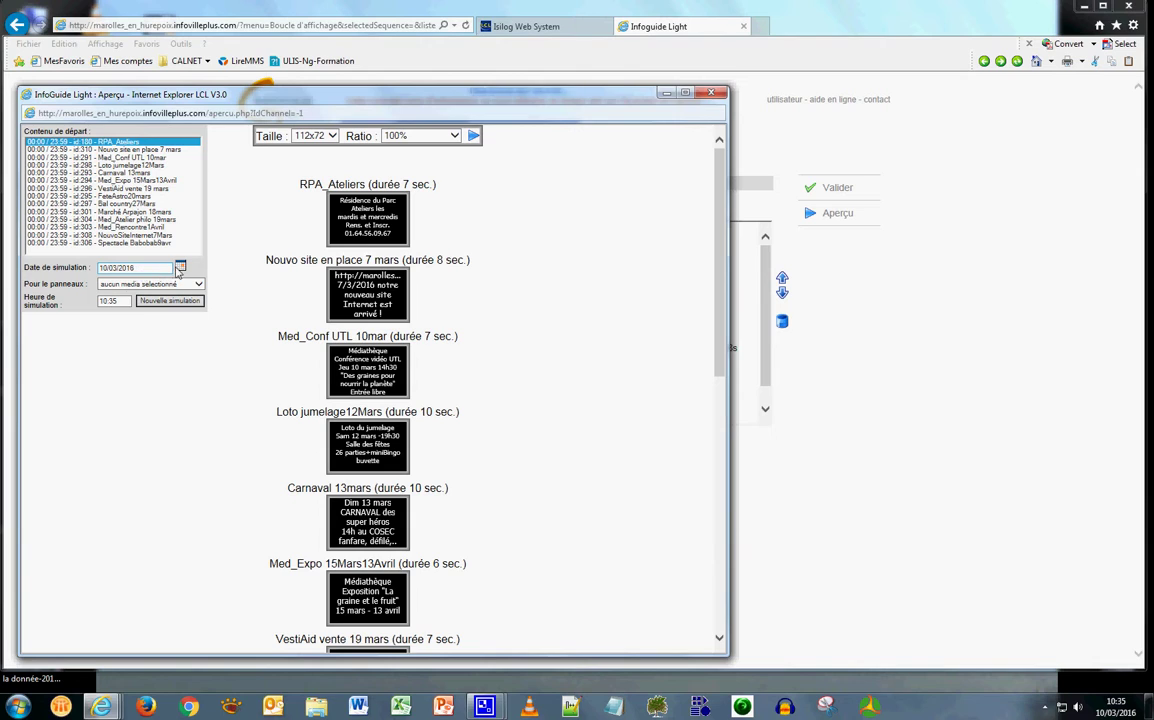
Step: Simulate the display loop for 16/03/2016, look through the previewed sequences, and close the preview
click(181, 268)
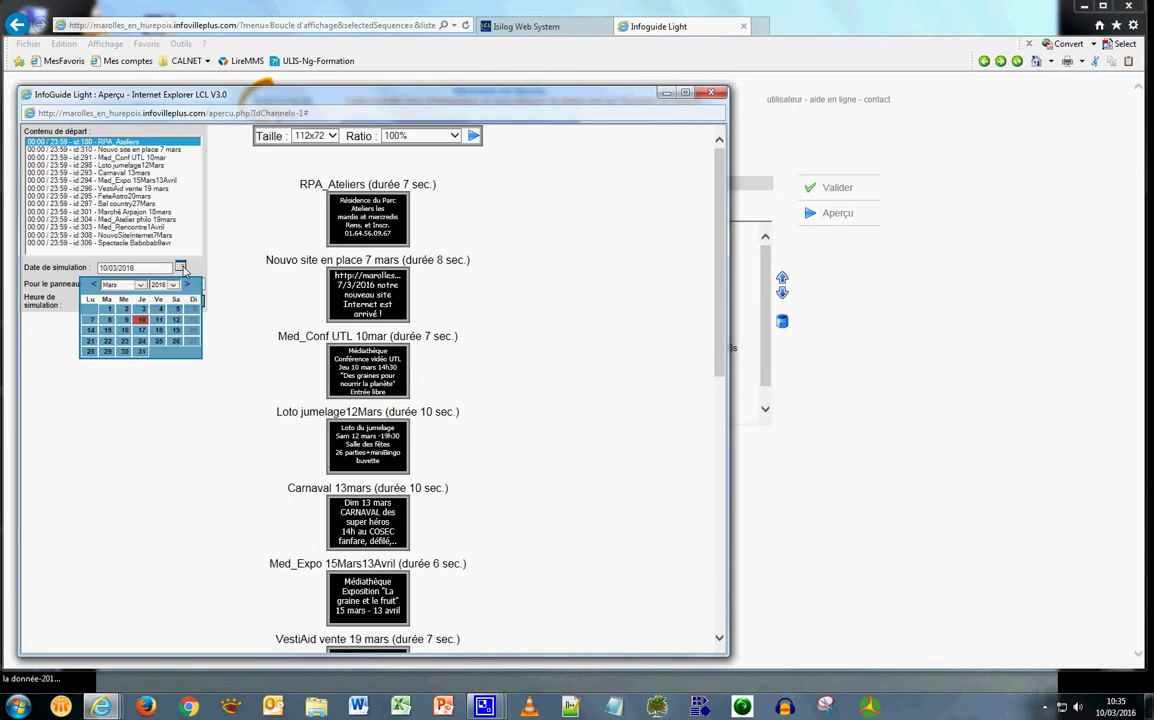
click(124, 331)
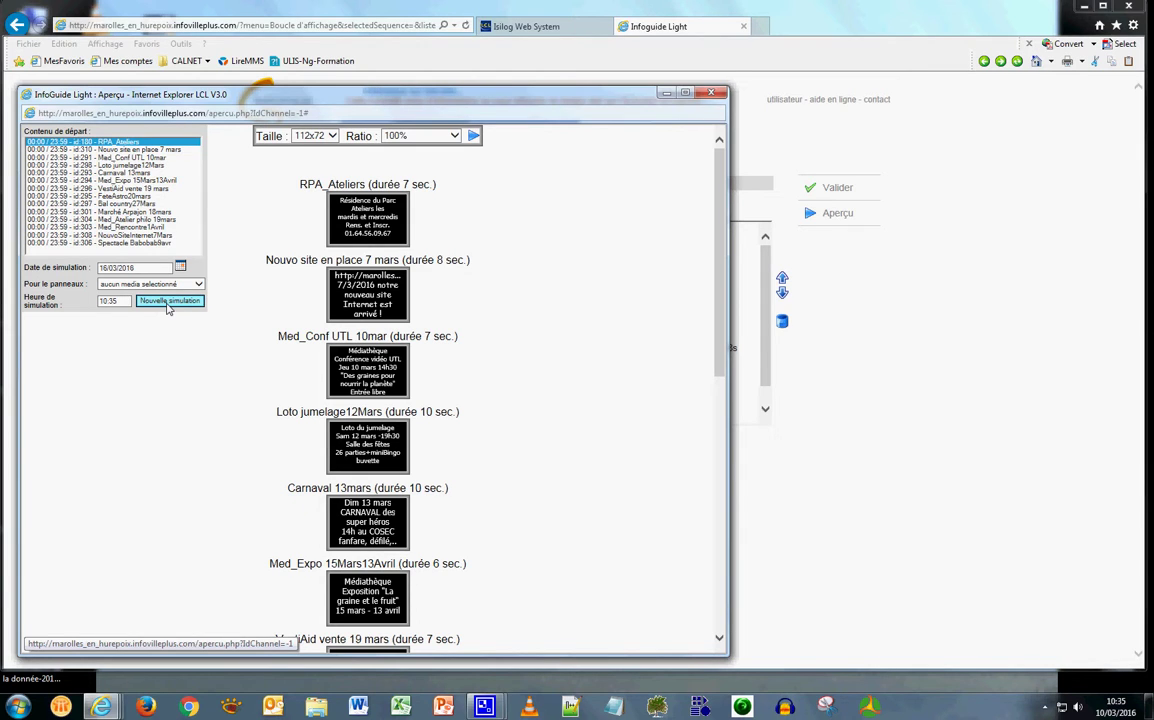
click(168, 302)
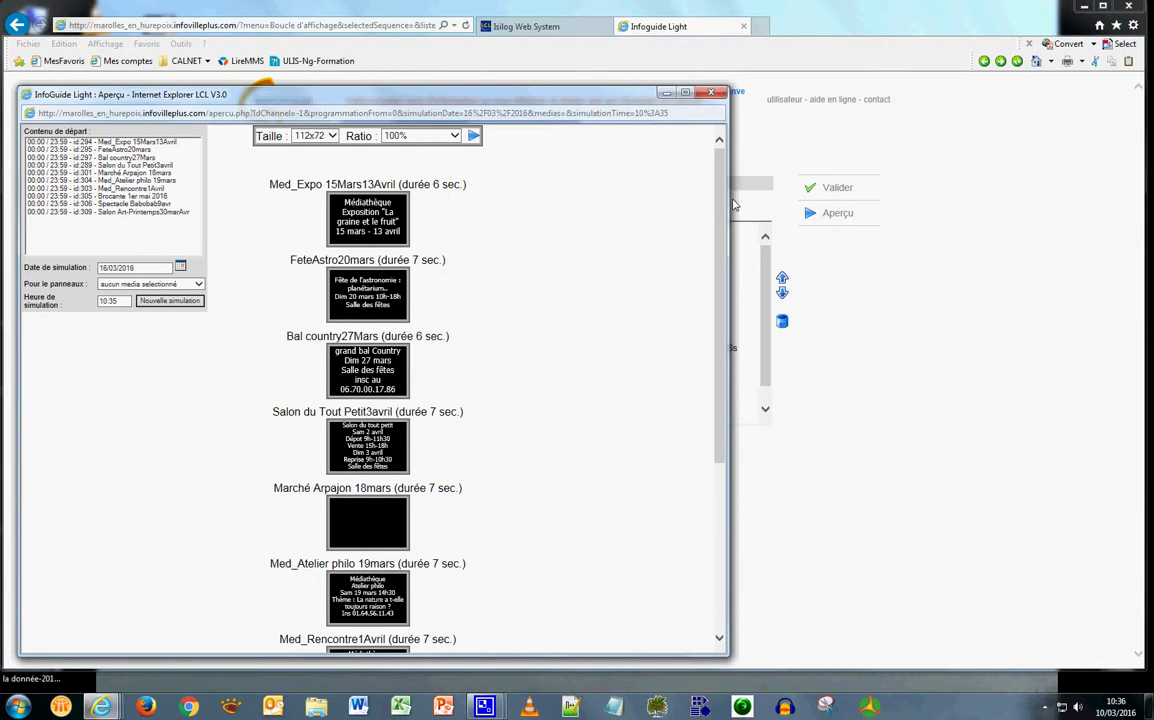
drag(733, 204, 737, 400)
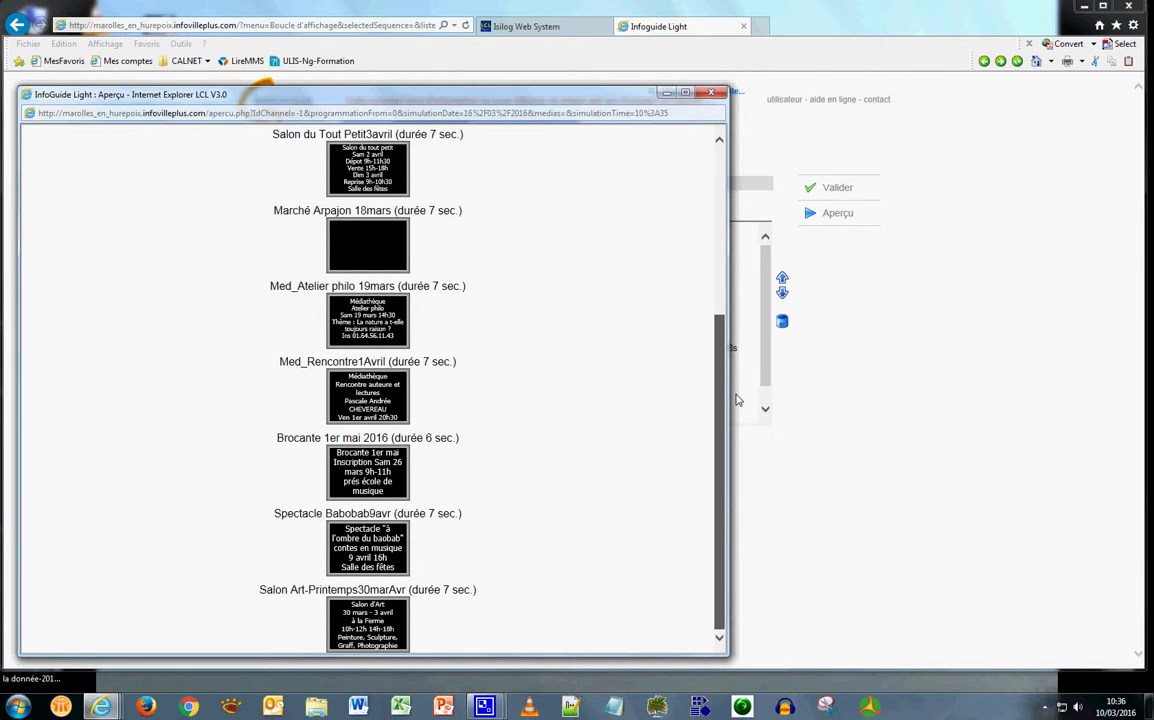
drag(737, 400, 567, 164)
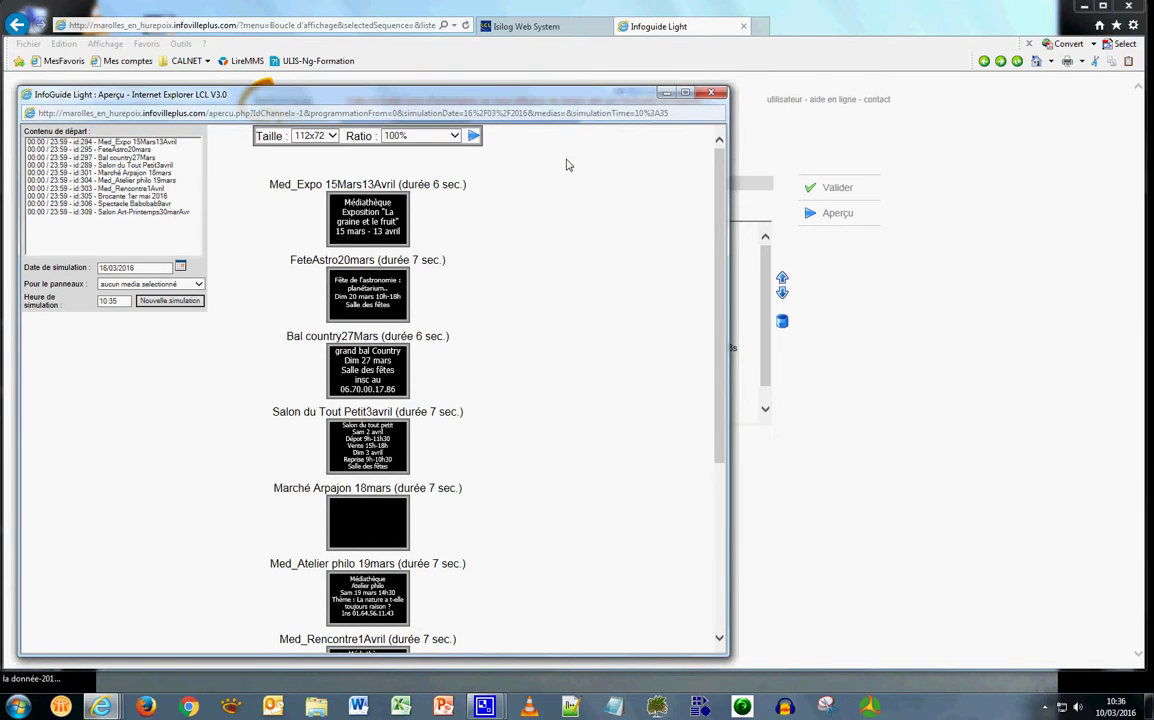
click(711, 93)
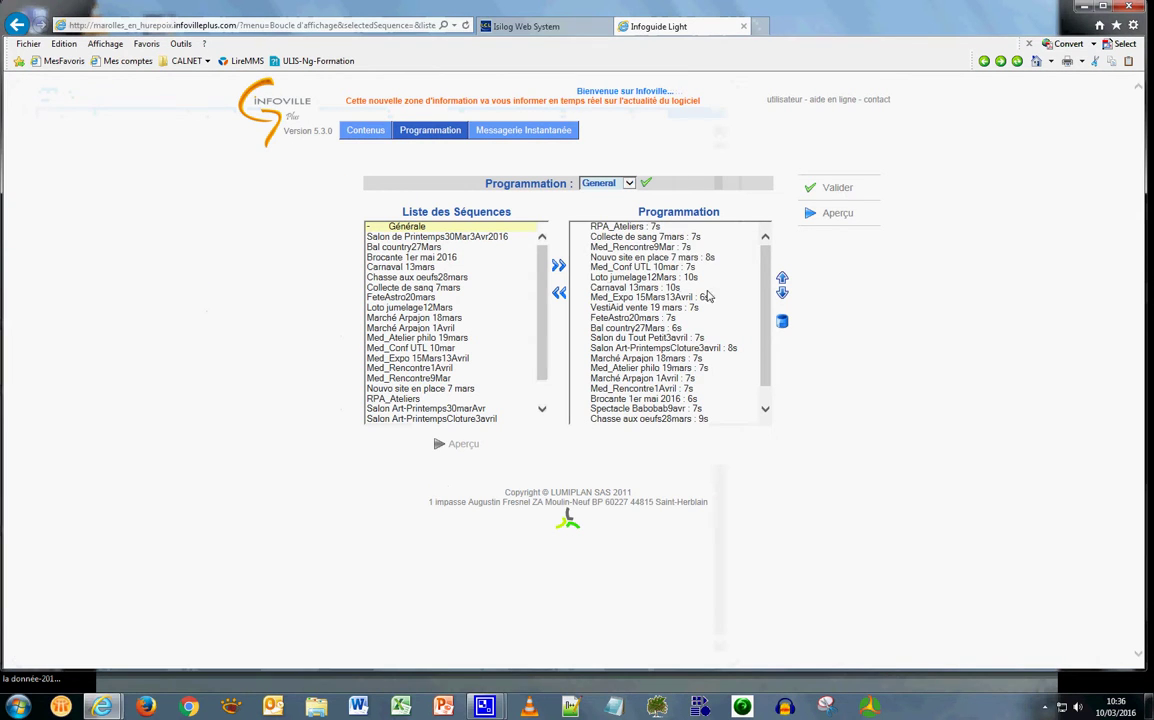
Step: Look through the programmed sequences, select Salon Art-PrintempsCloture3avril, and check the loop preview for the current date again
drag(767, 257, 765, 305)
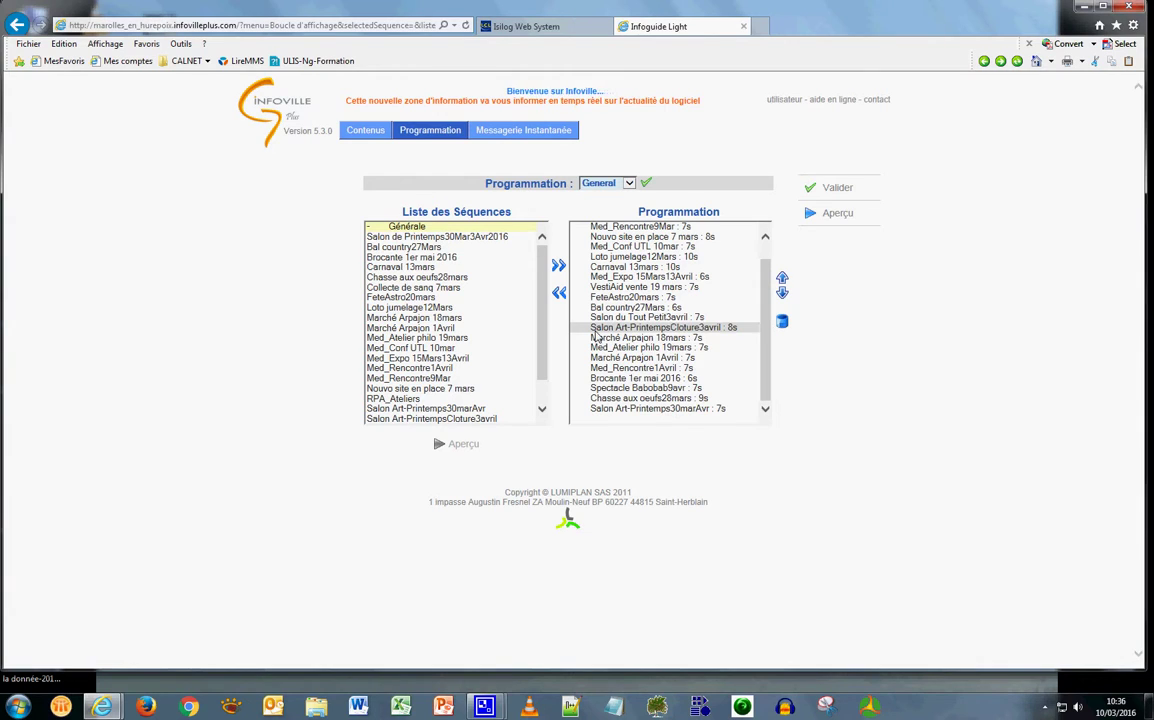
click(594, 329)
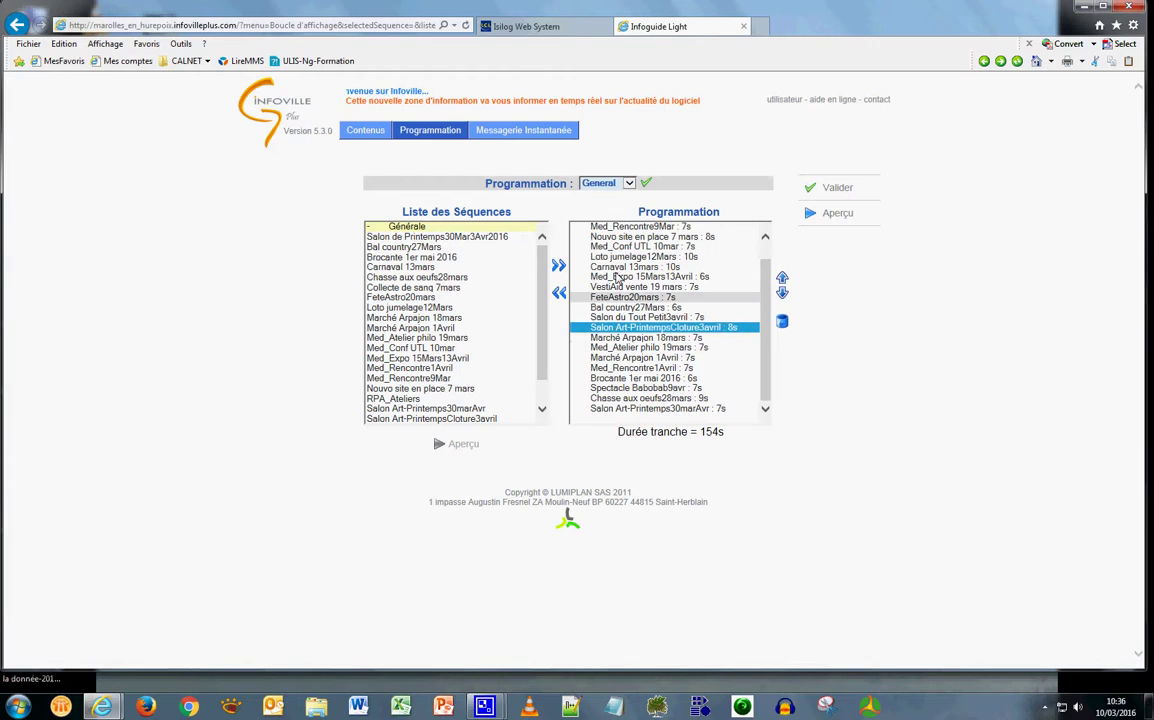
scroll(760, 265, up, 1)
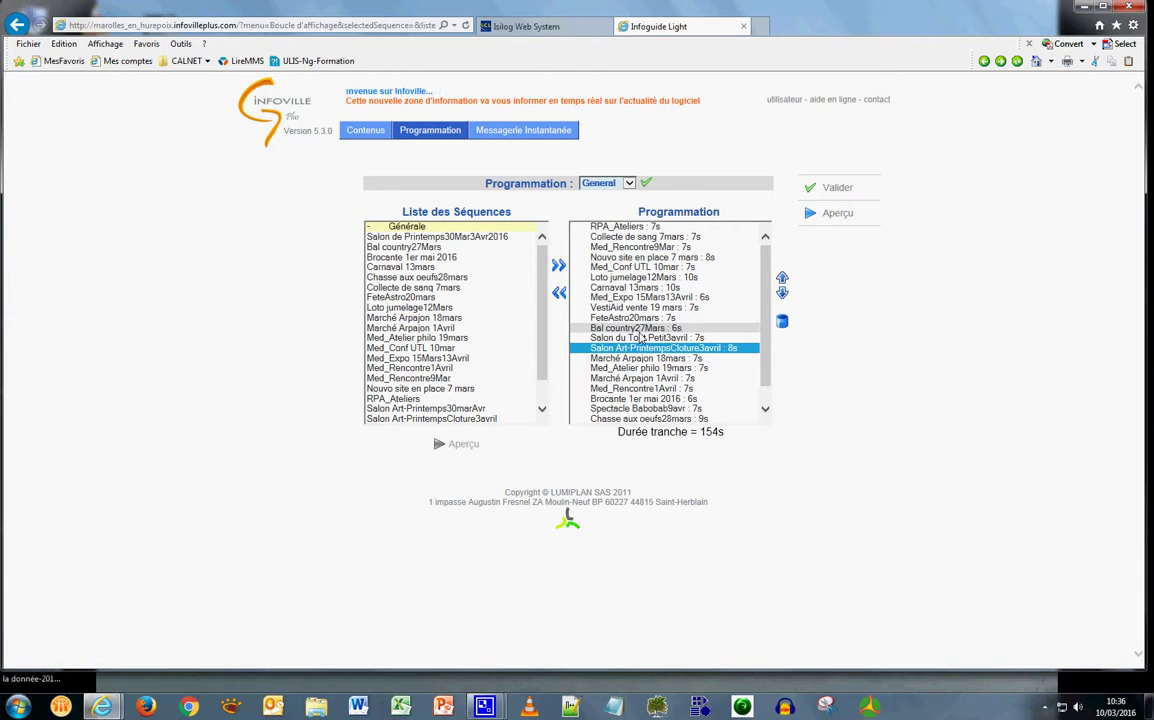
scroll(650, 370, down, 1)
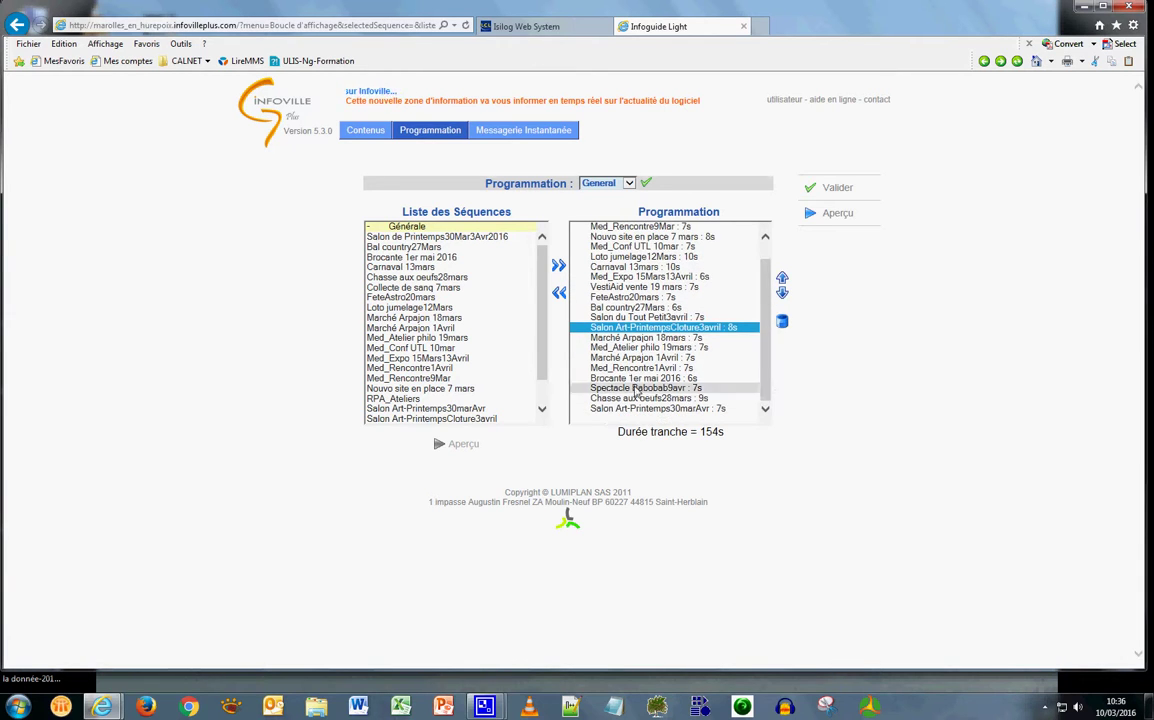
click(812, 215)
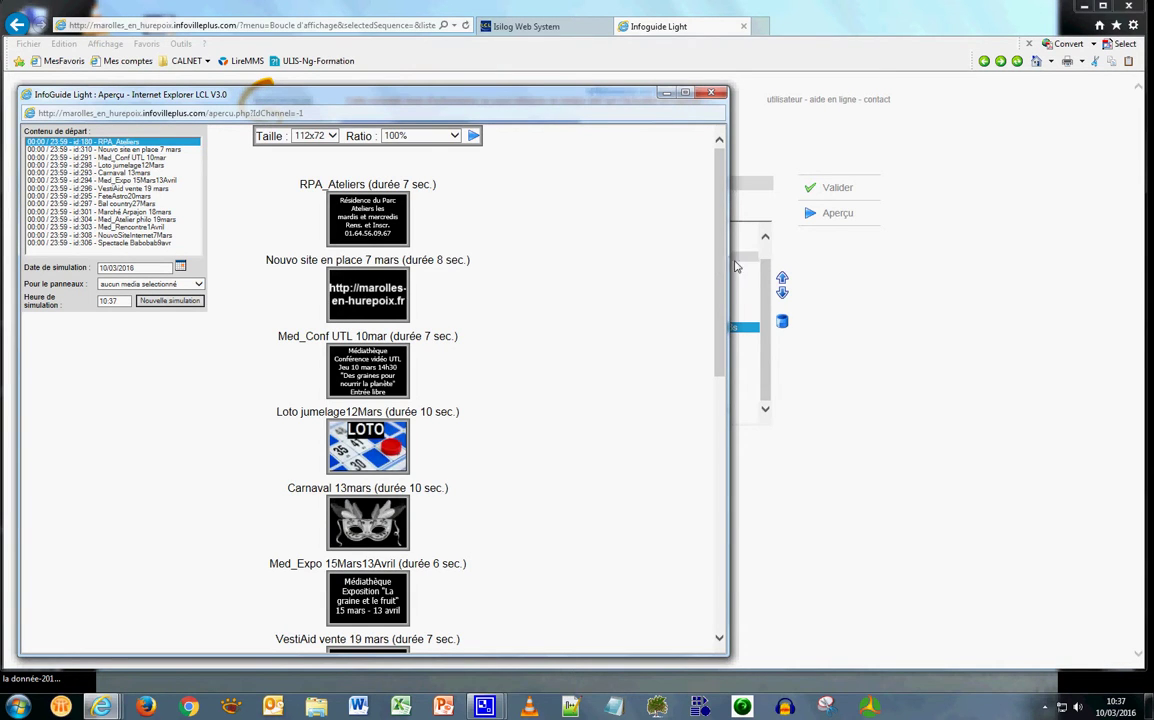
drag(717, 268, 716, 181)
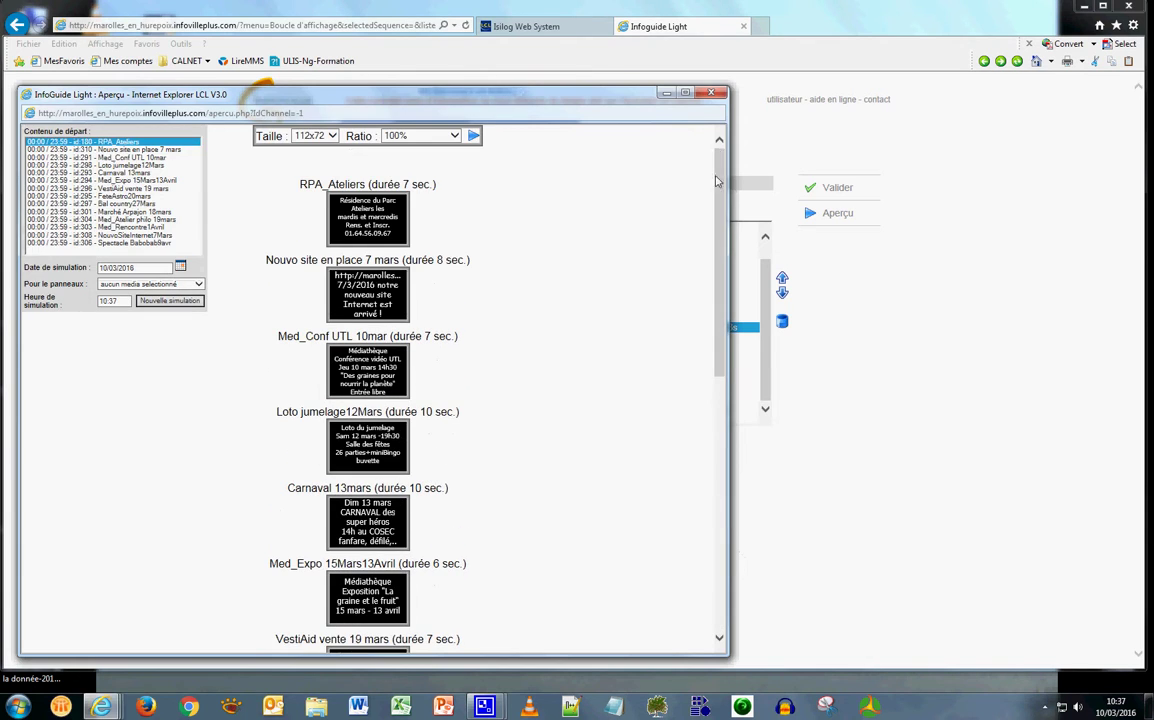
click(712, 93)
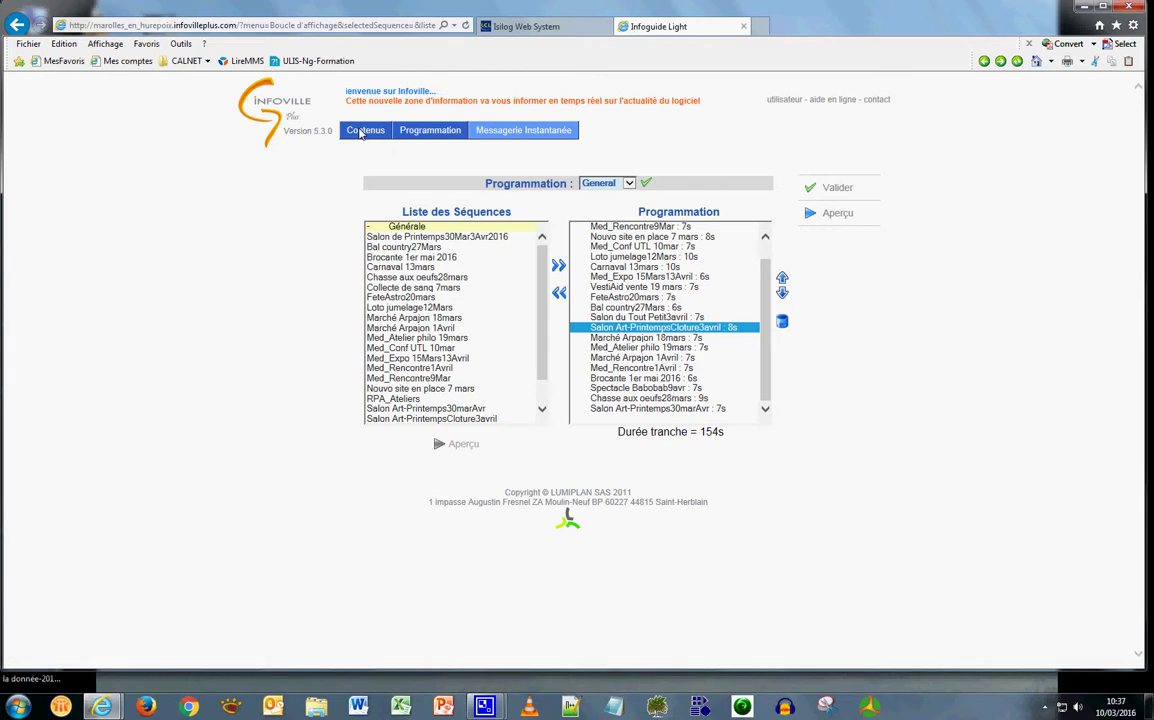
Step: Go to the contents list, look through the entries filtered by Contenus non valides, and restore the Contenus valides filter
click(361, 134)
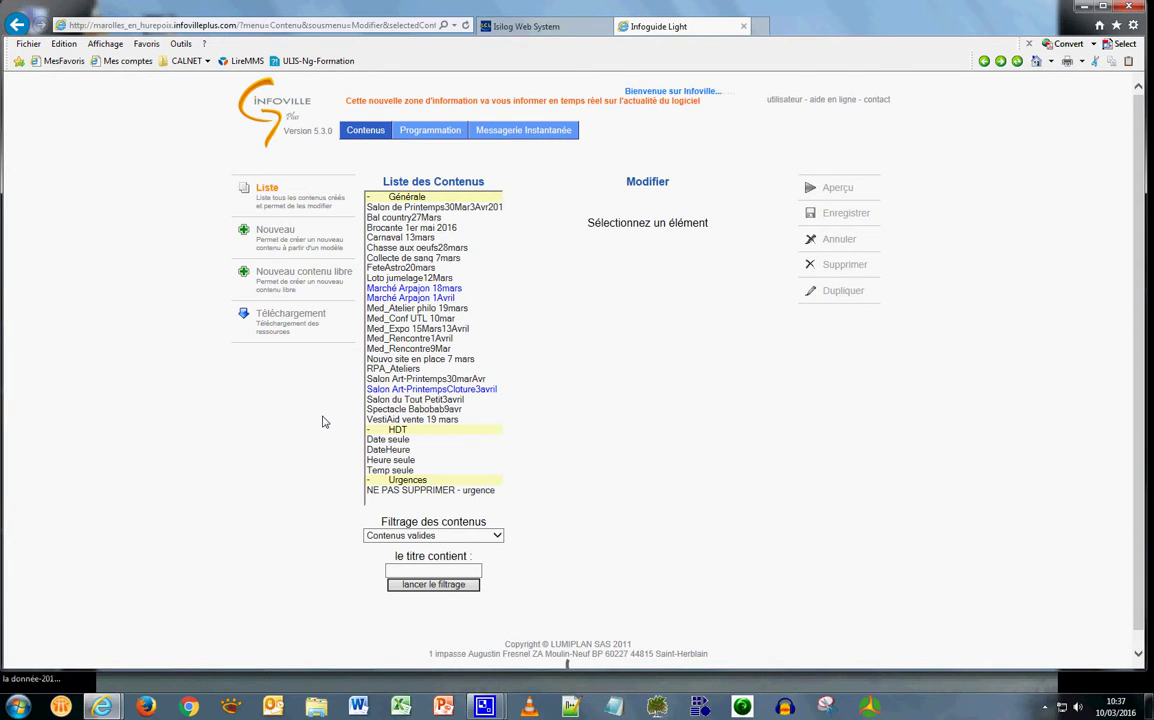
click(497, 535)
click(497, 537)
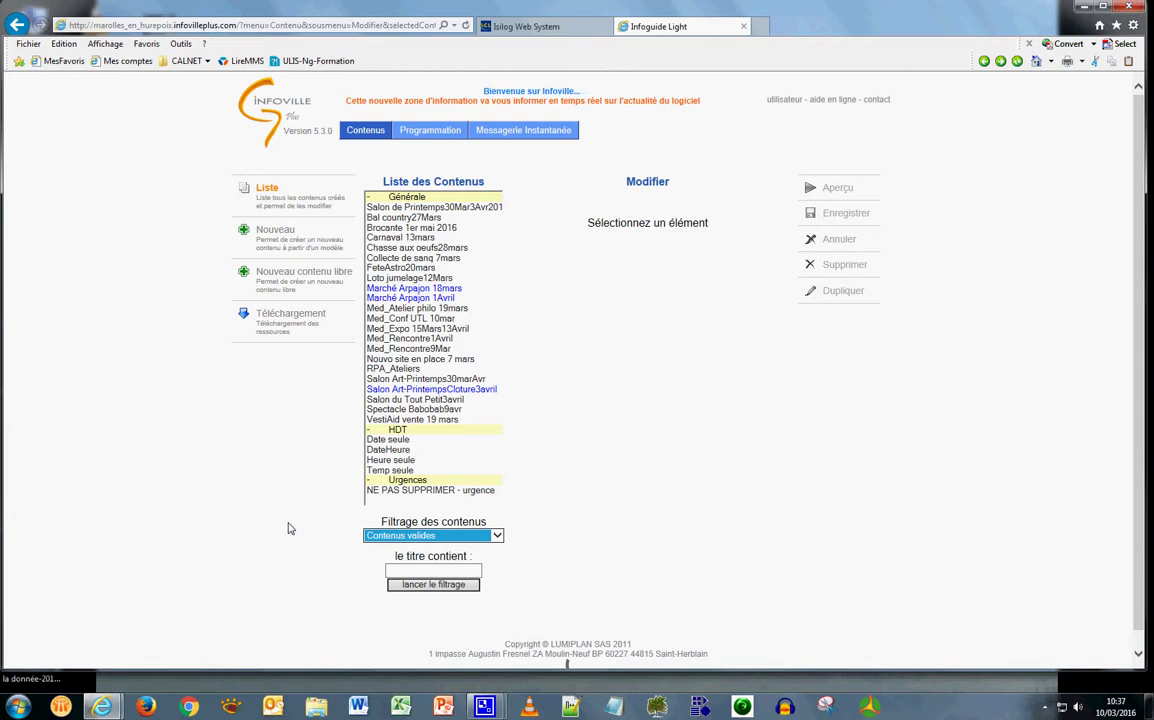
click(497, 537)
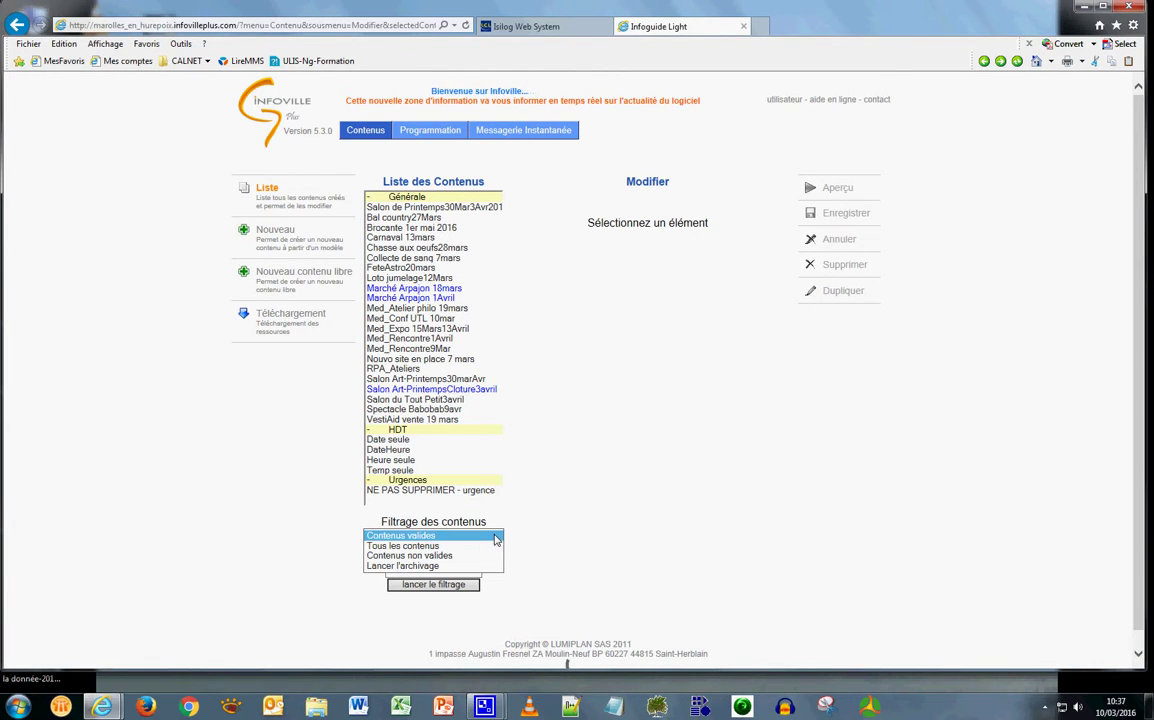
click(390, 557)
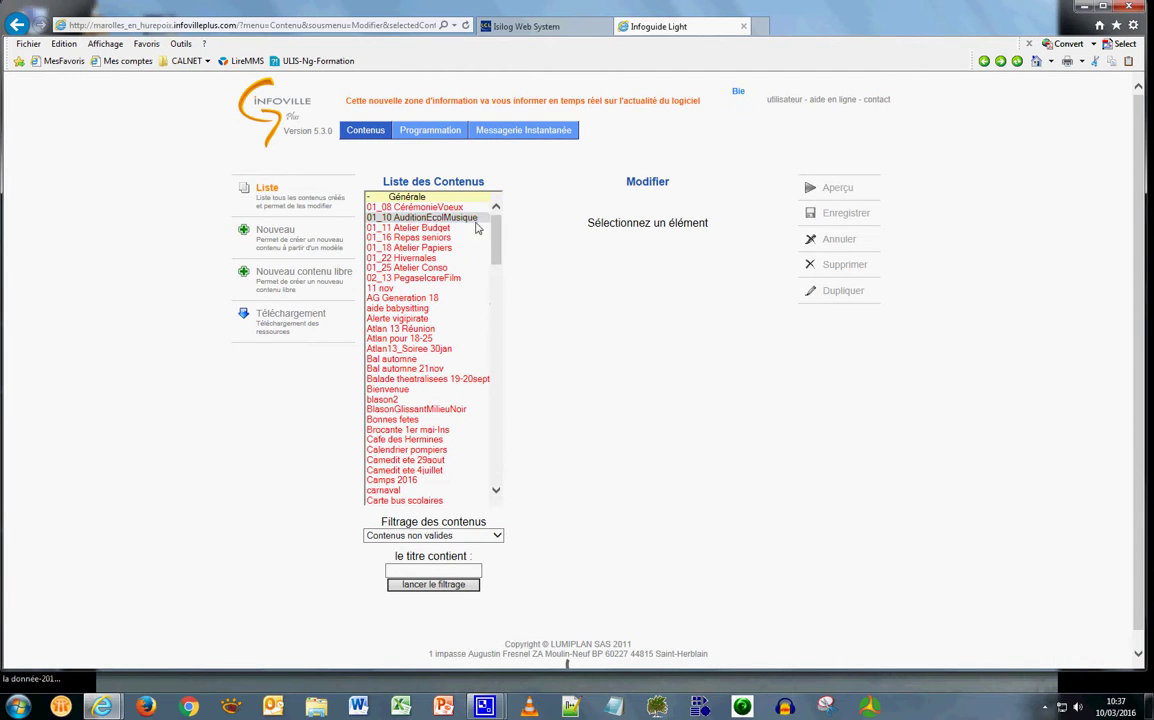
drag(495, 235, 505, 460)
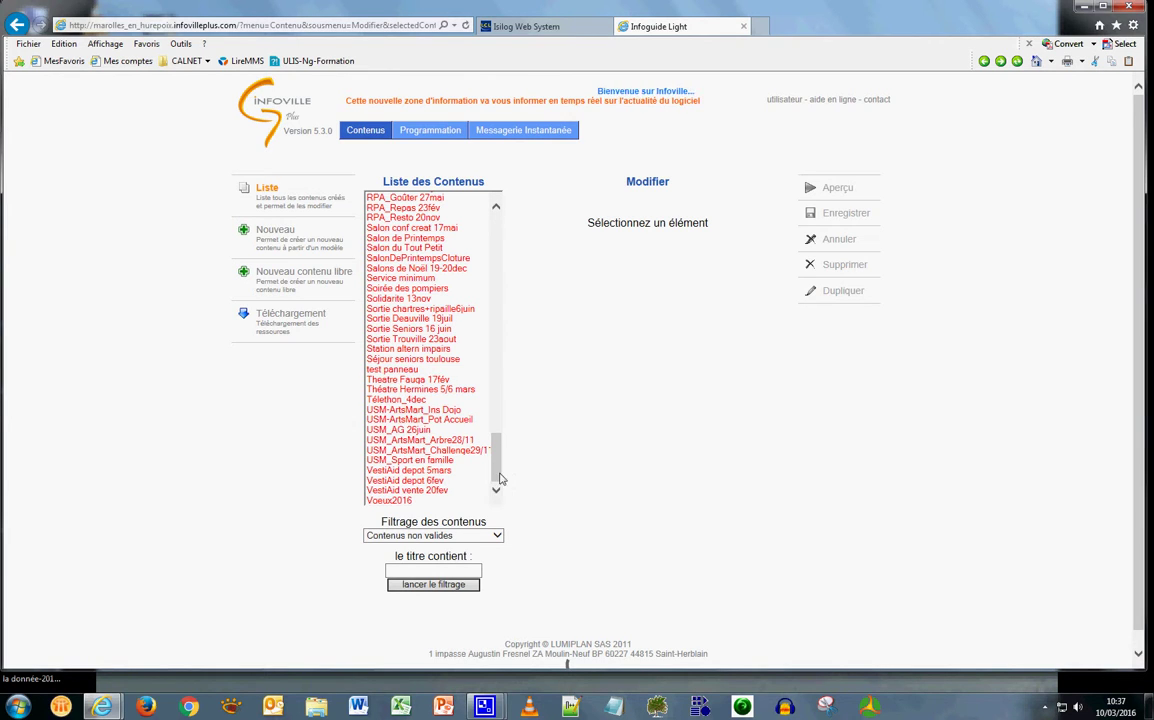
click(497, 537)
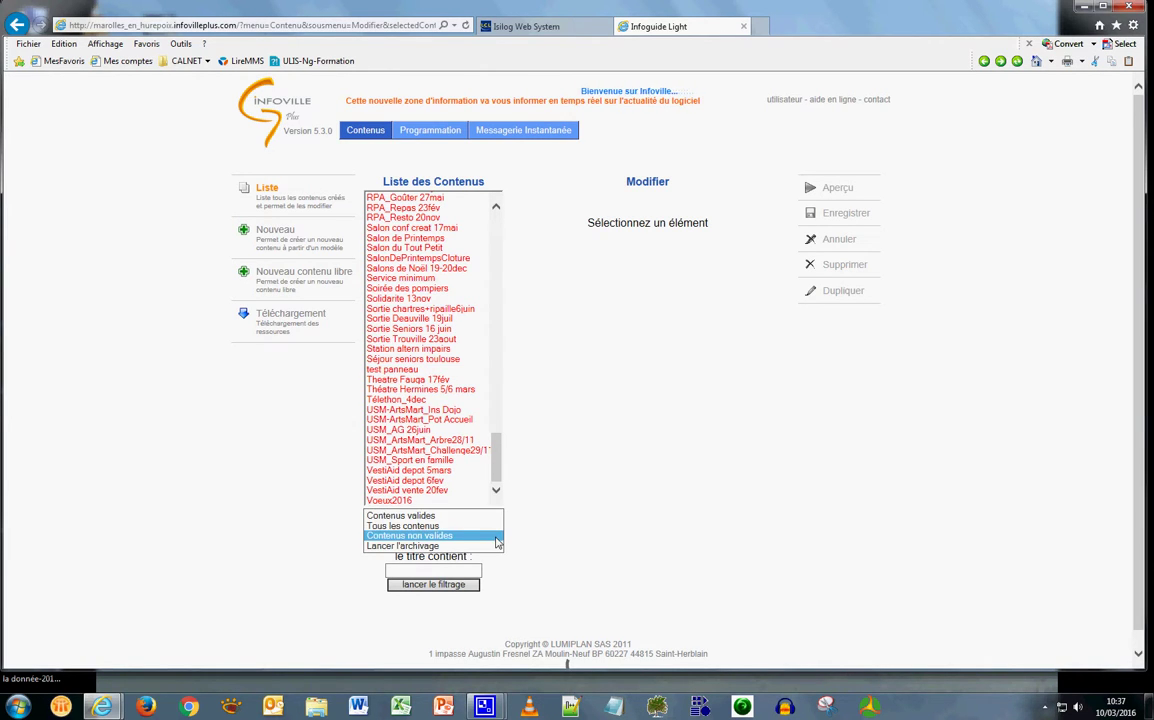
click(394, 522)
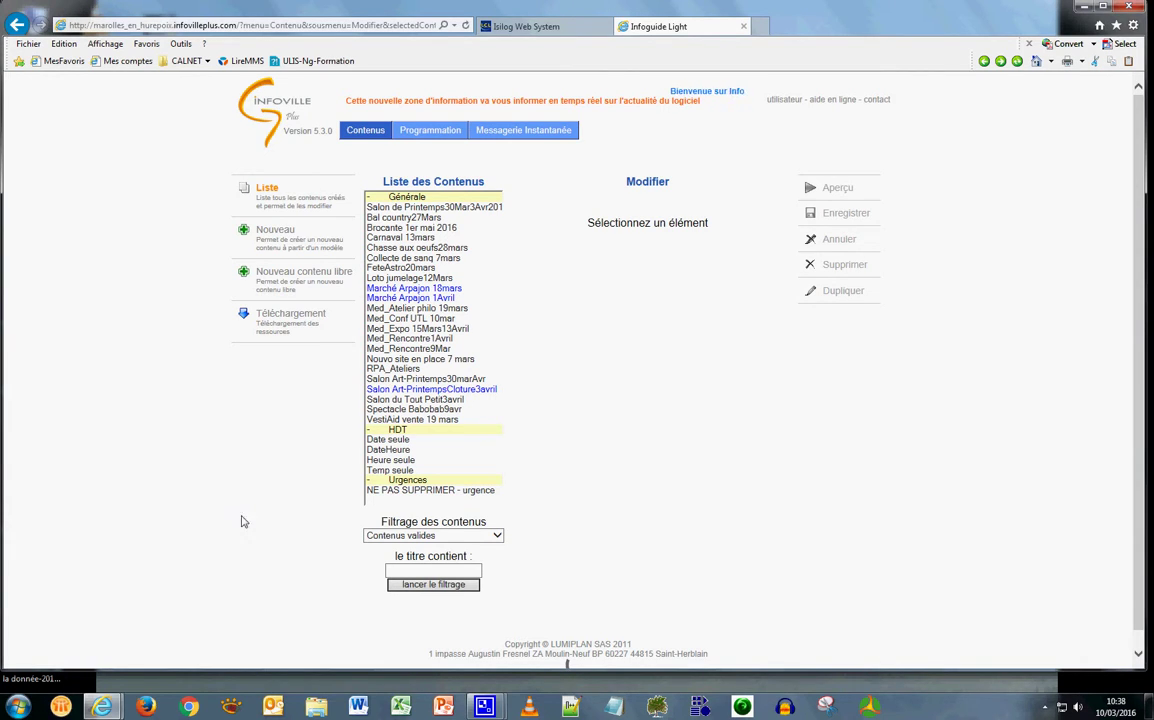
Step: Change the date in the display text of content "Nouvo site en place 7 mars" to 7/03/2016 and save the content
click(397, 359)
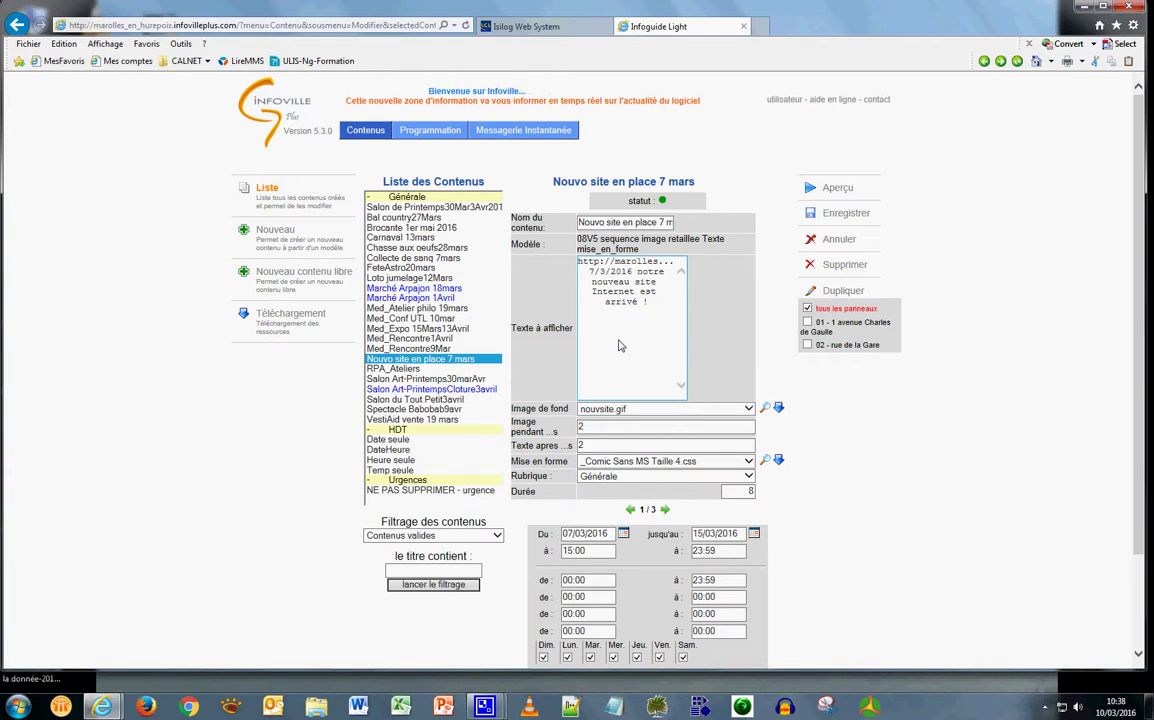
click(640, 408)
click(650, 404)
click(955, 393)
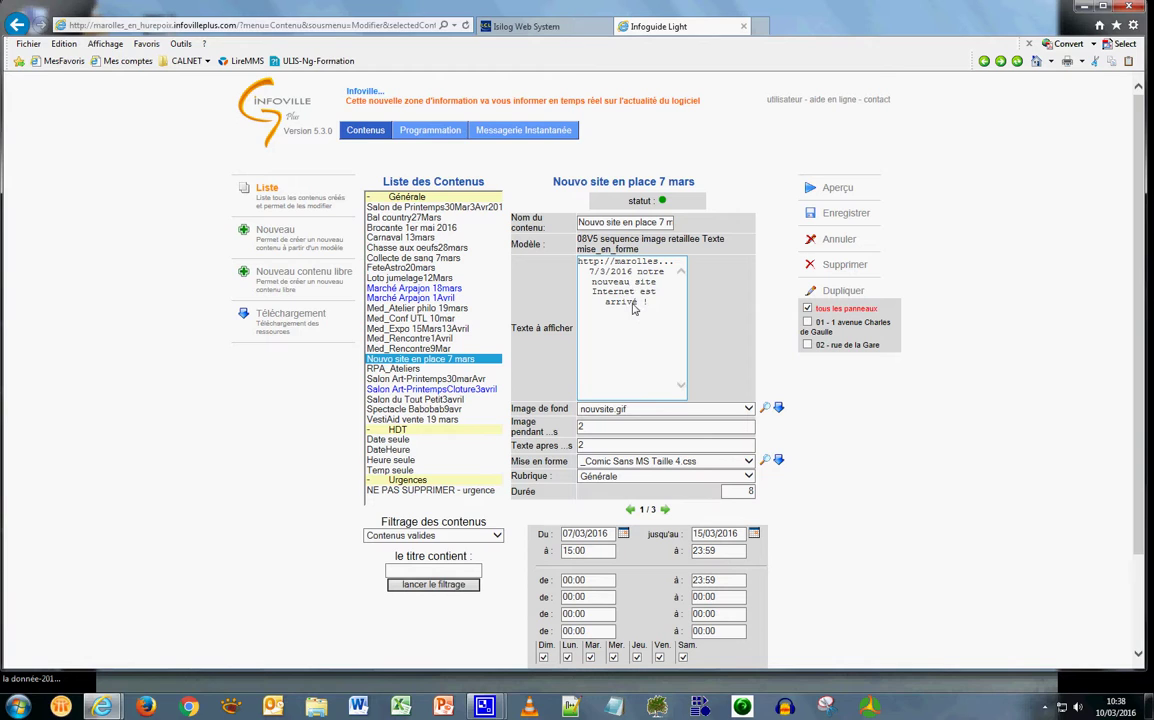
click(600, 272)
text(0)
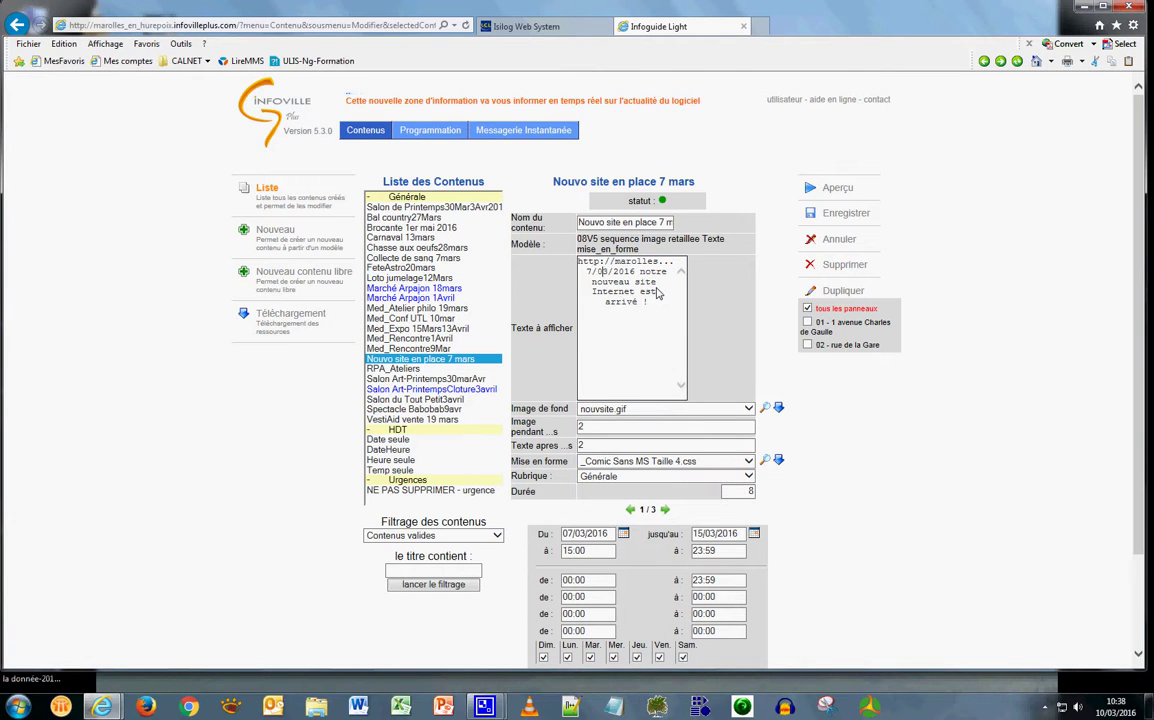
click(823, 213)
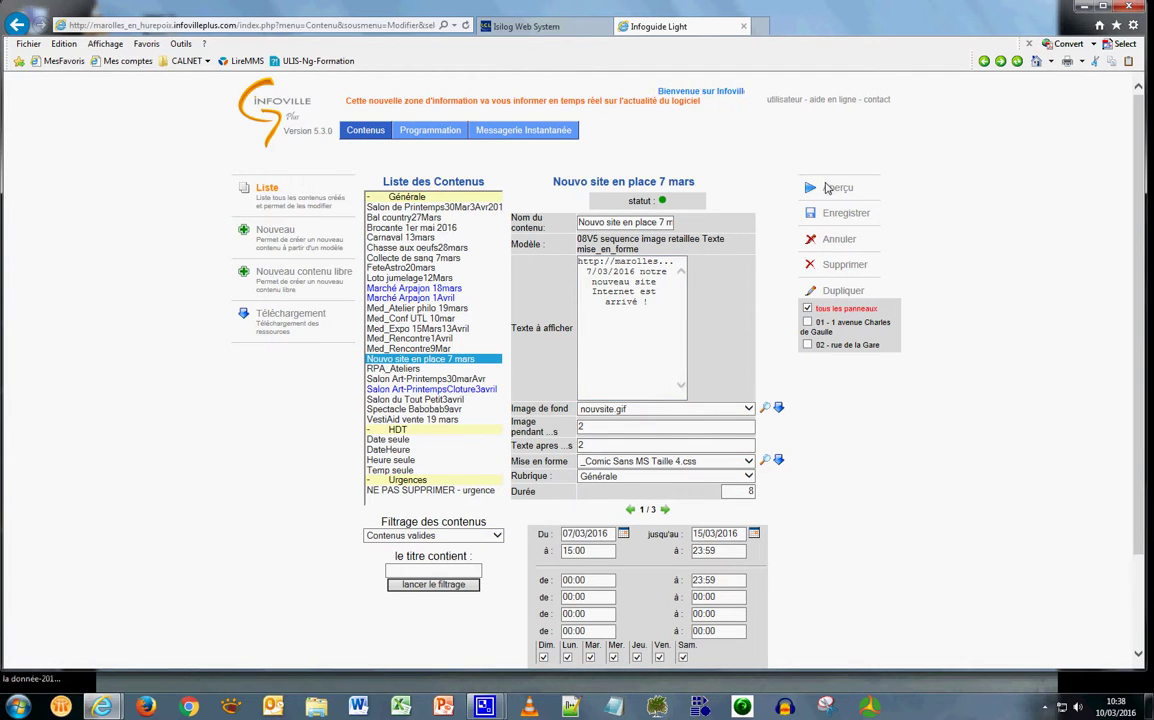
Step: Preview the saved content "Nouvo site en place 7 mars" twice to check its date, closing the preview each time
click(824, 189)
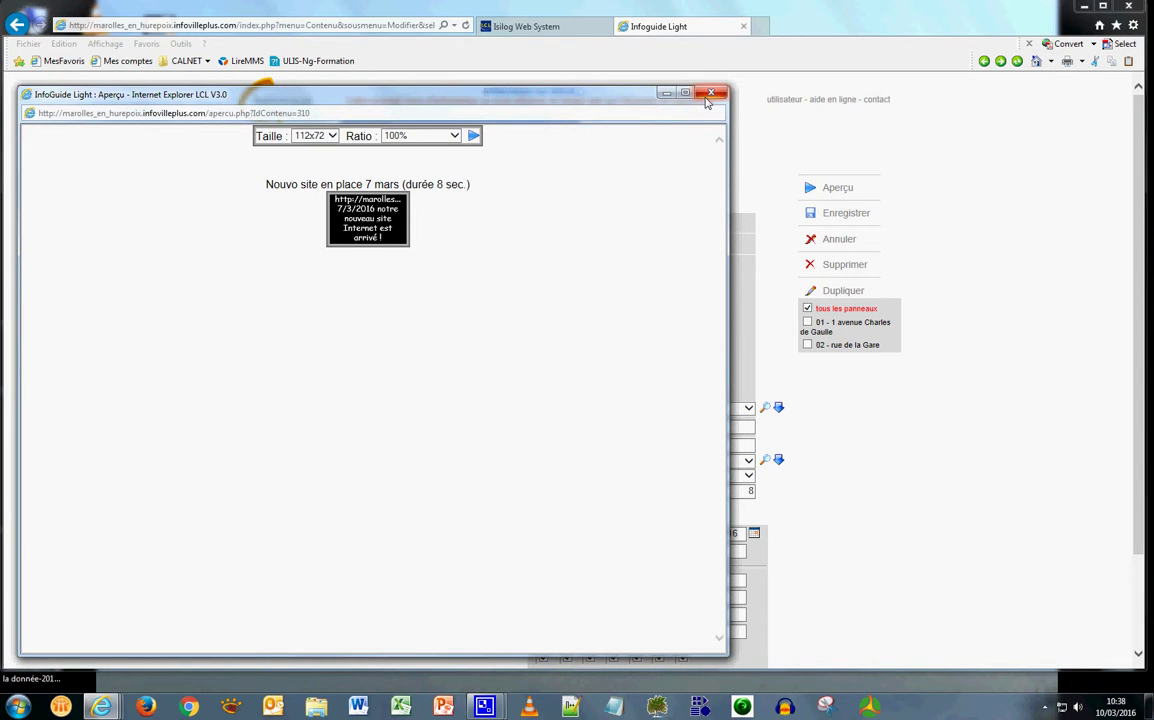
click(711, 92)
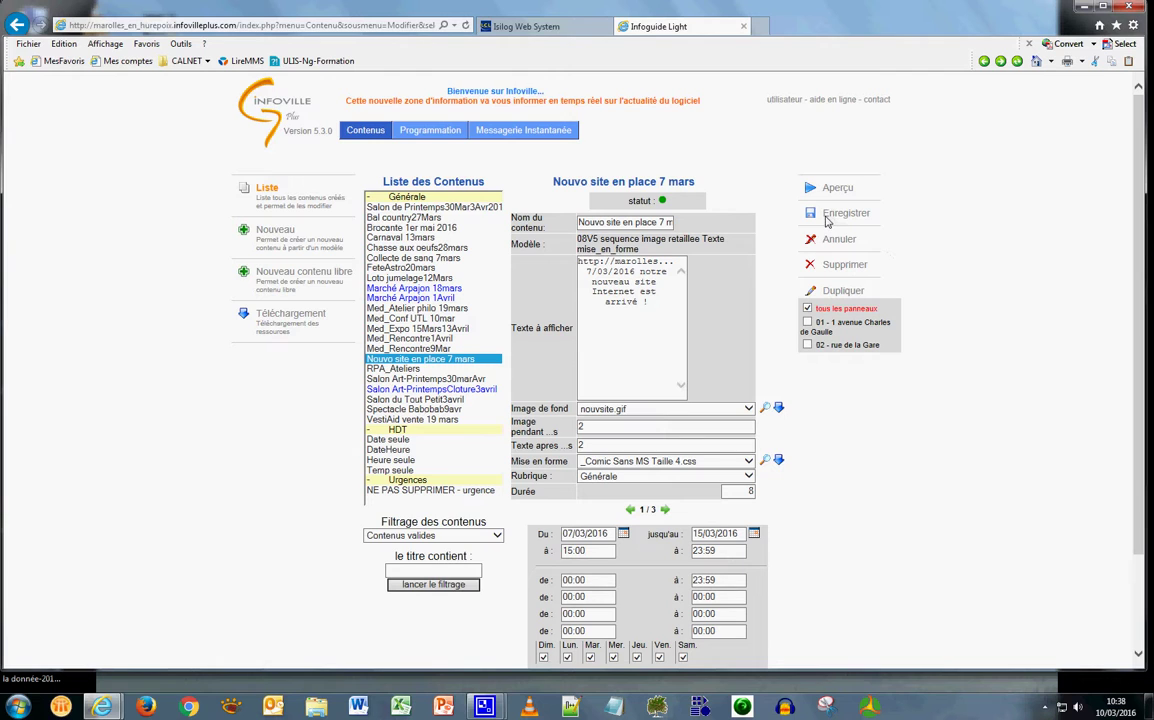
click(830, 187)
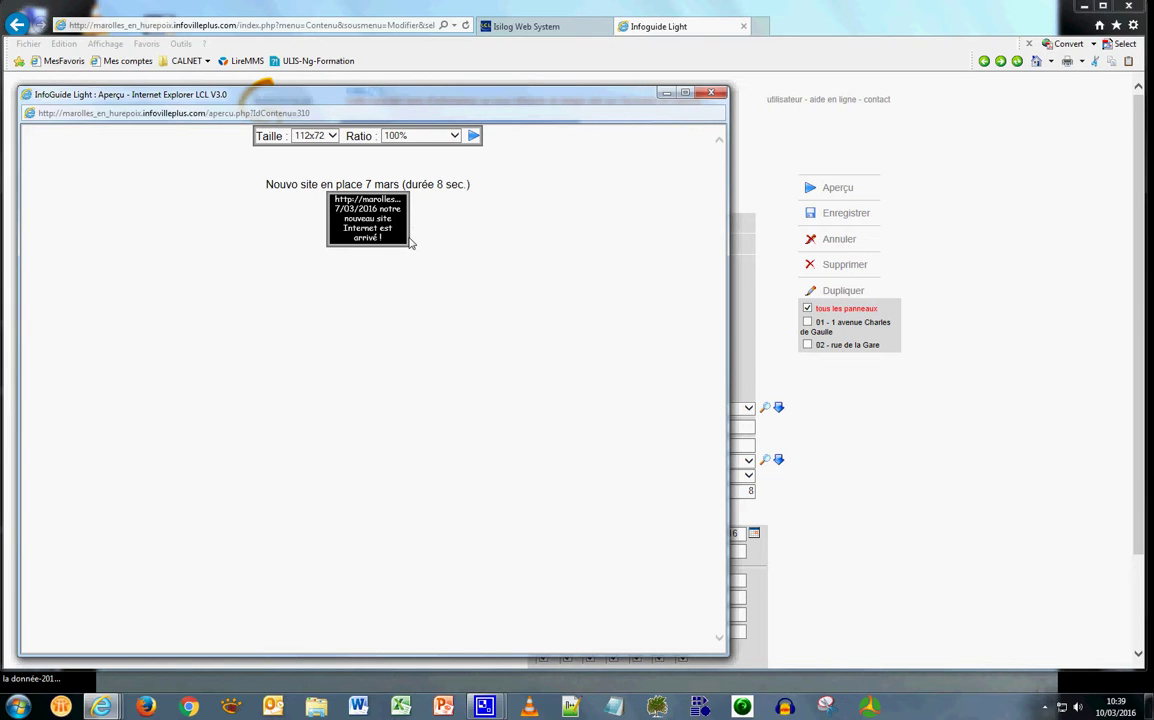
click(708, 94)
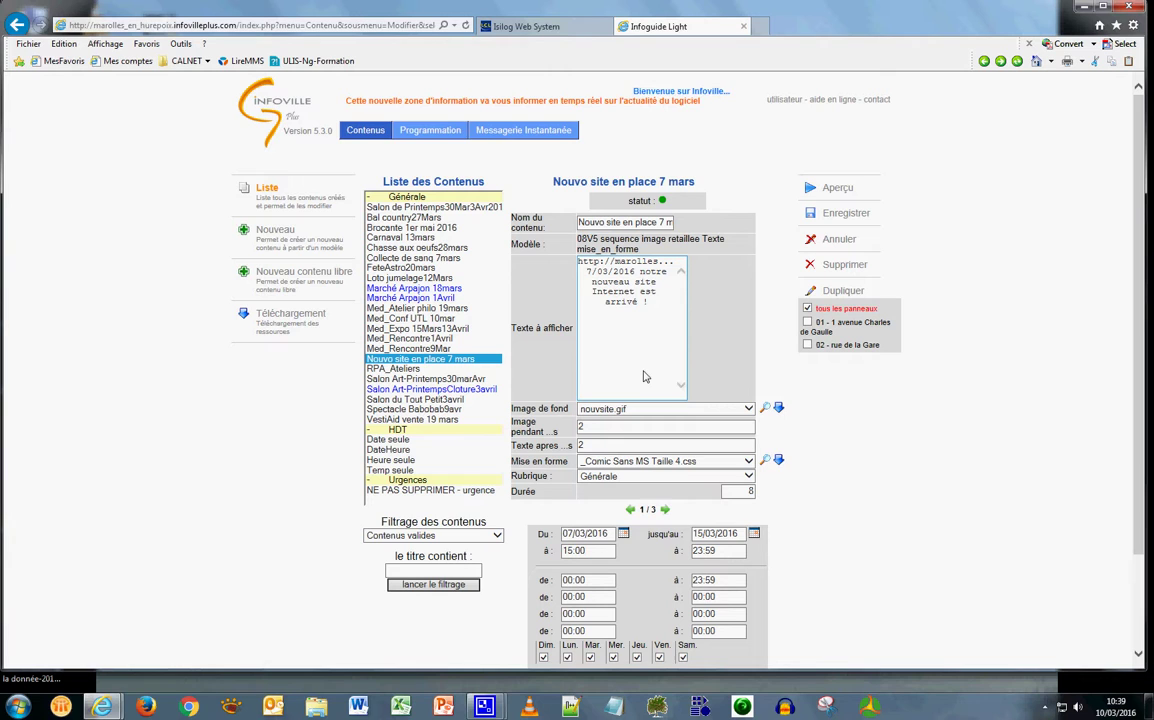
Step: Go to the General programming, validate it, and confirm overwriting the loop currently on the player
click(444, 132)
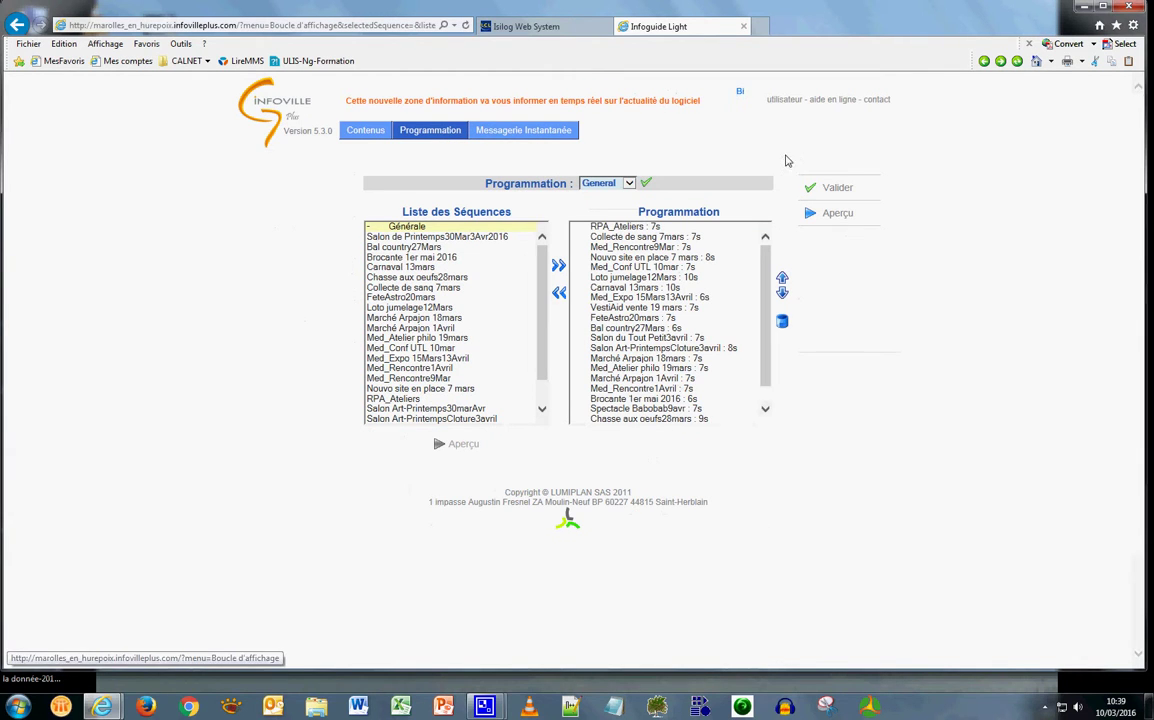
click(843, 195)
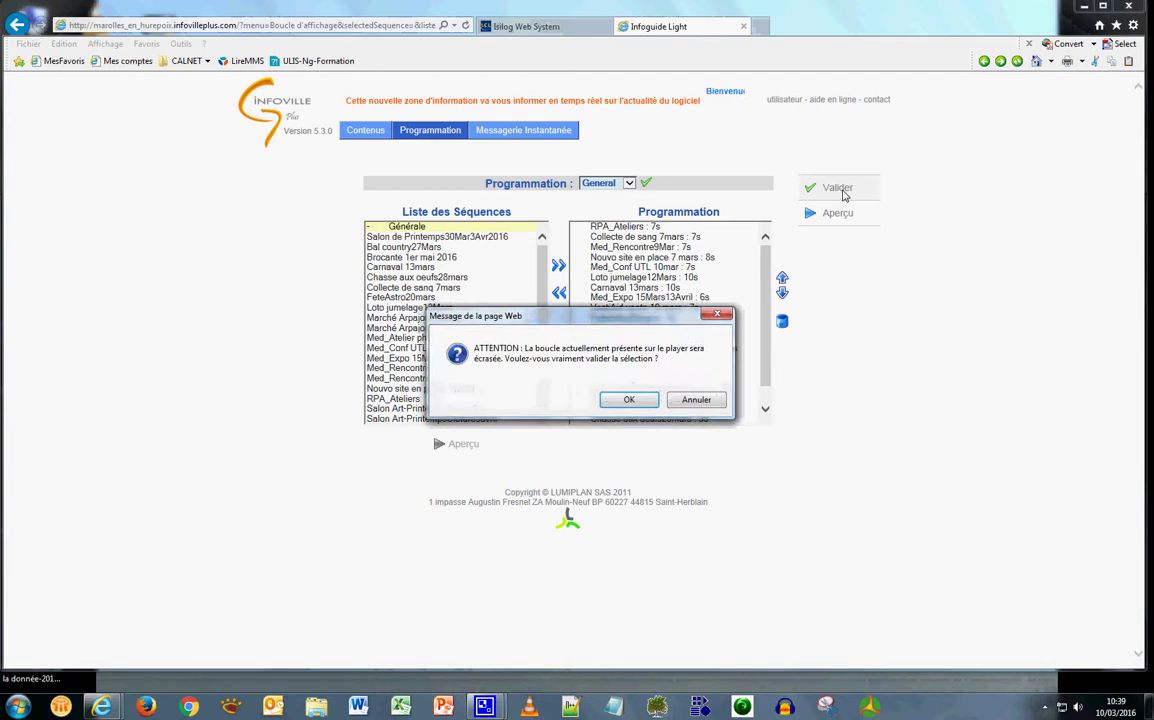
click(616, 402)
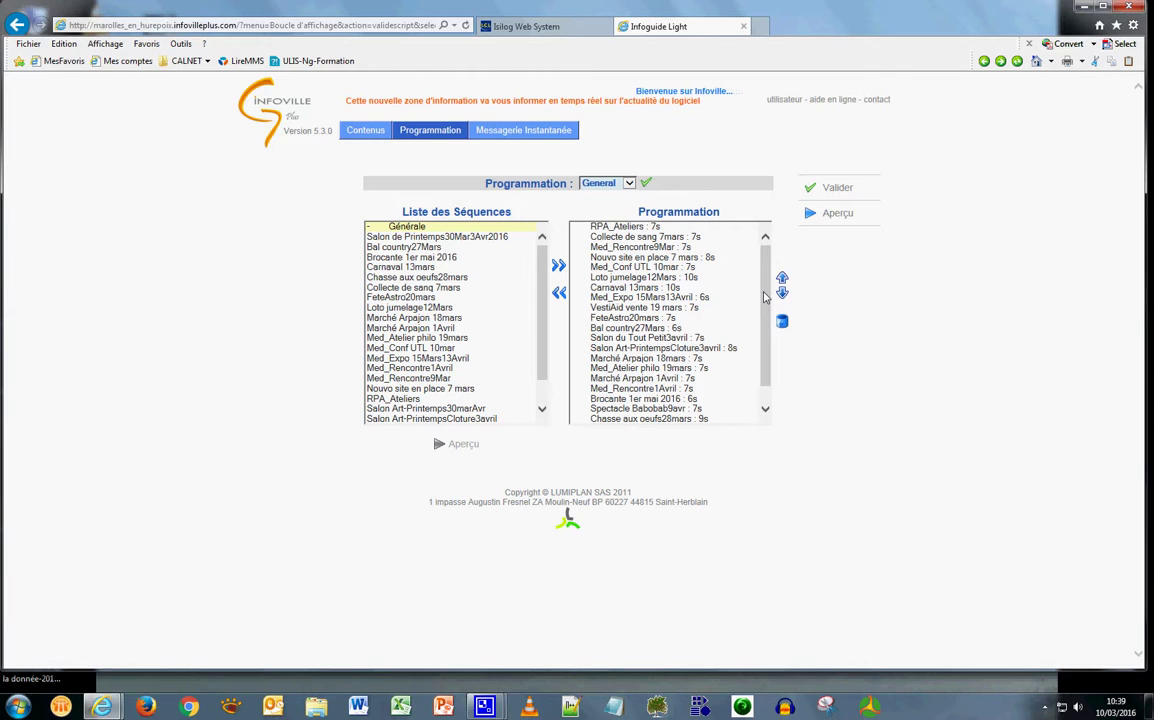
Step: Reopen the content "Nouvo site en place 7 mars" and examine its background image choices and its image and text timing settings
click(350, 132)
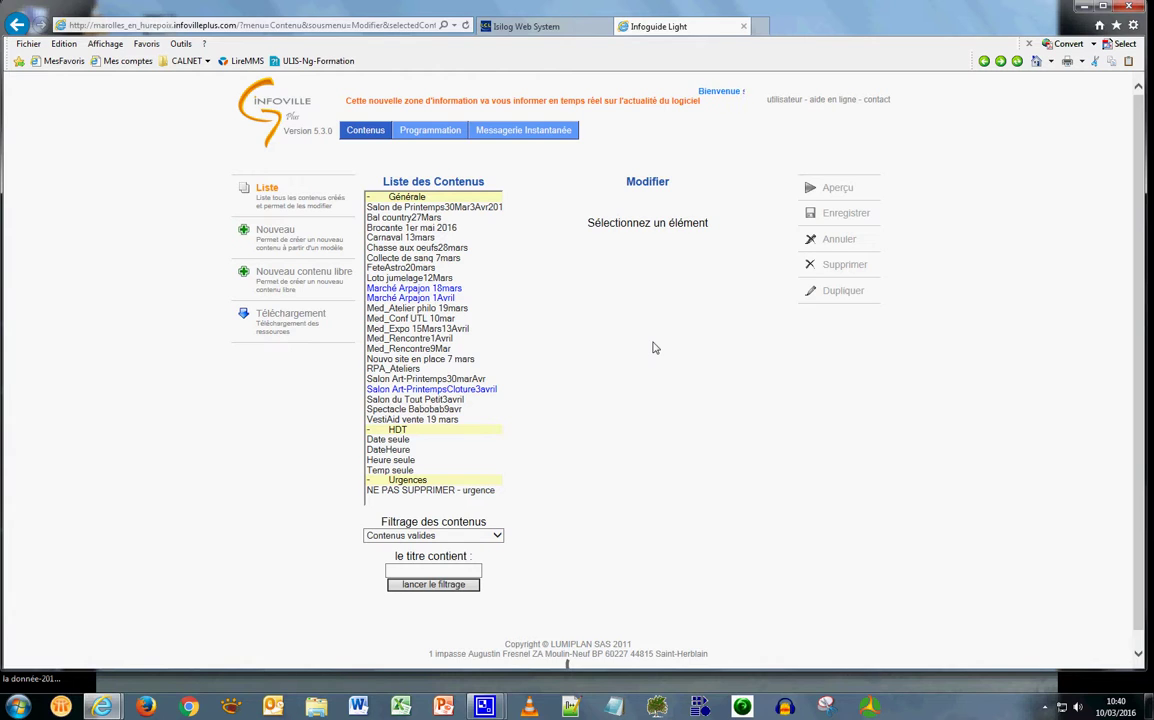
click(388, 359)
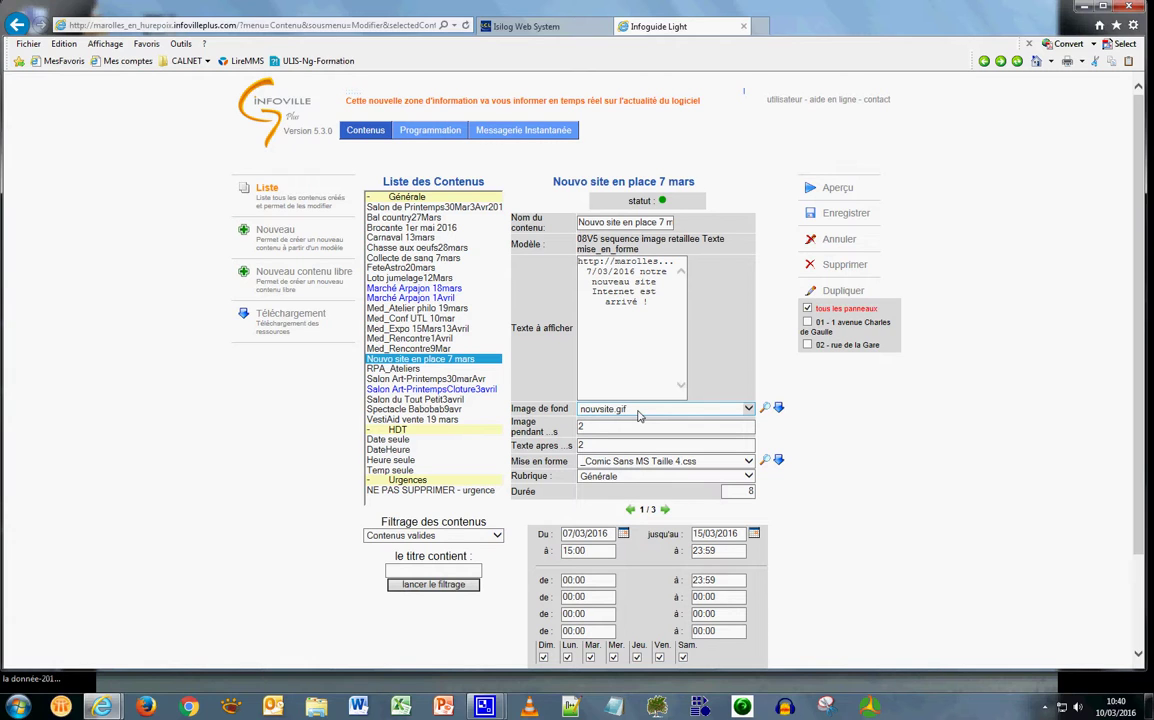
click(748, 409)
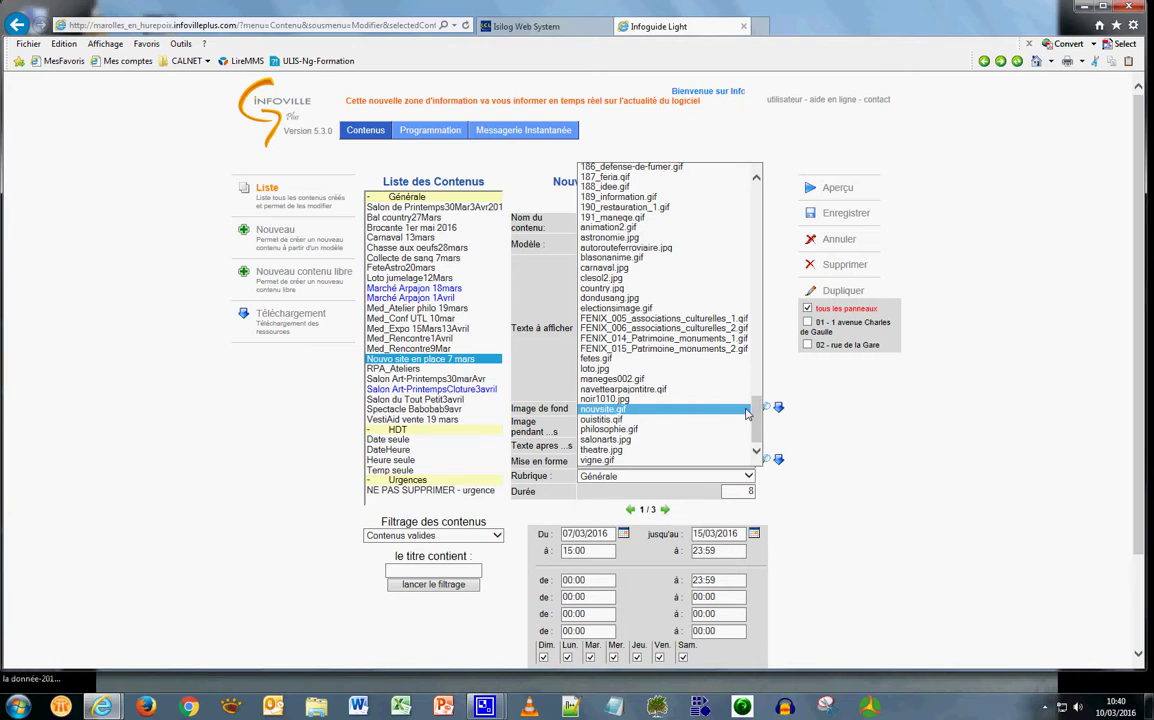
click(745, 410)
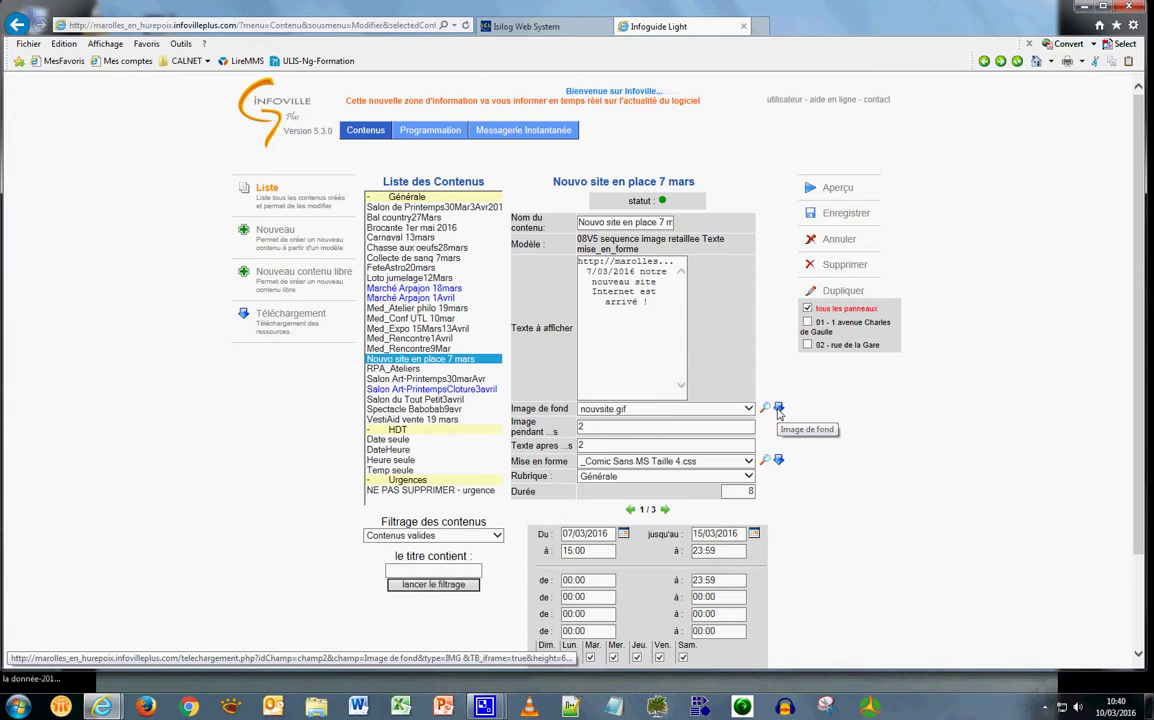
click(645, 430)
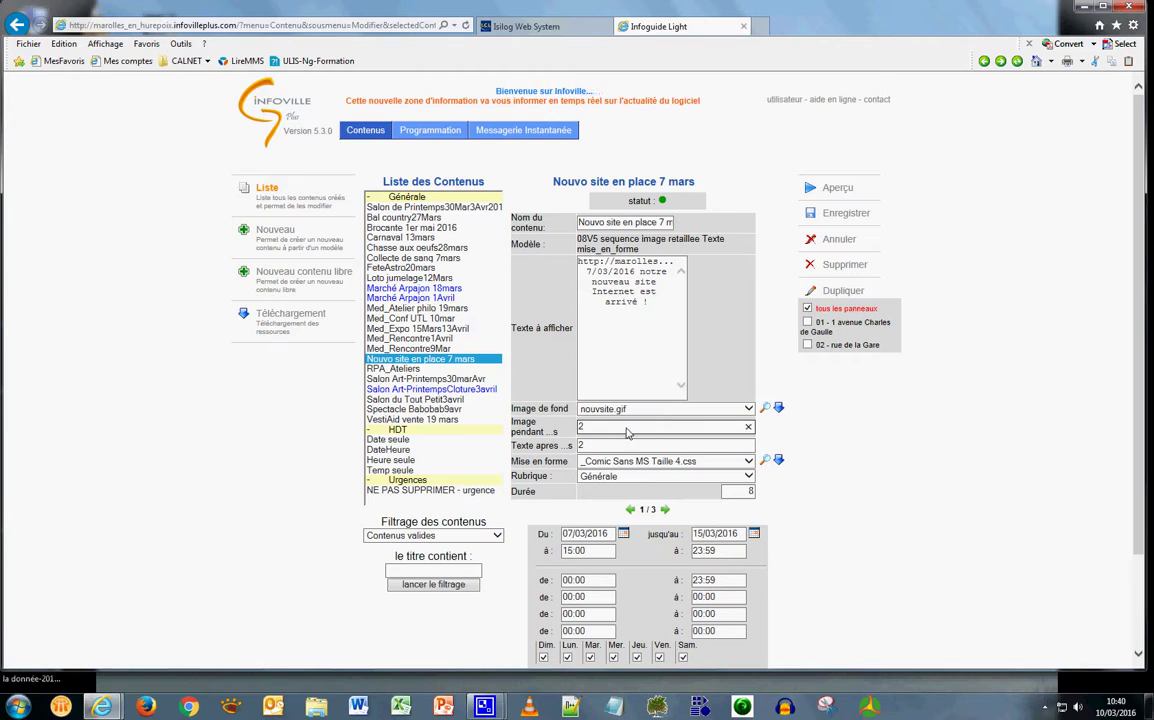
drag(627, 432, 537, 432)
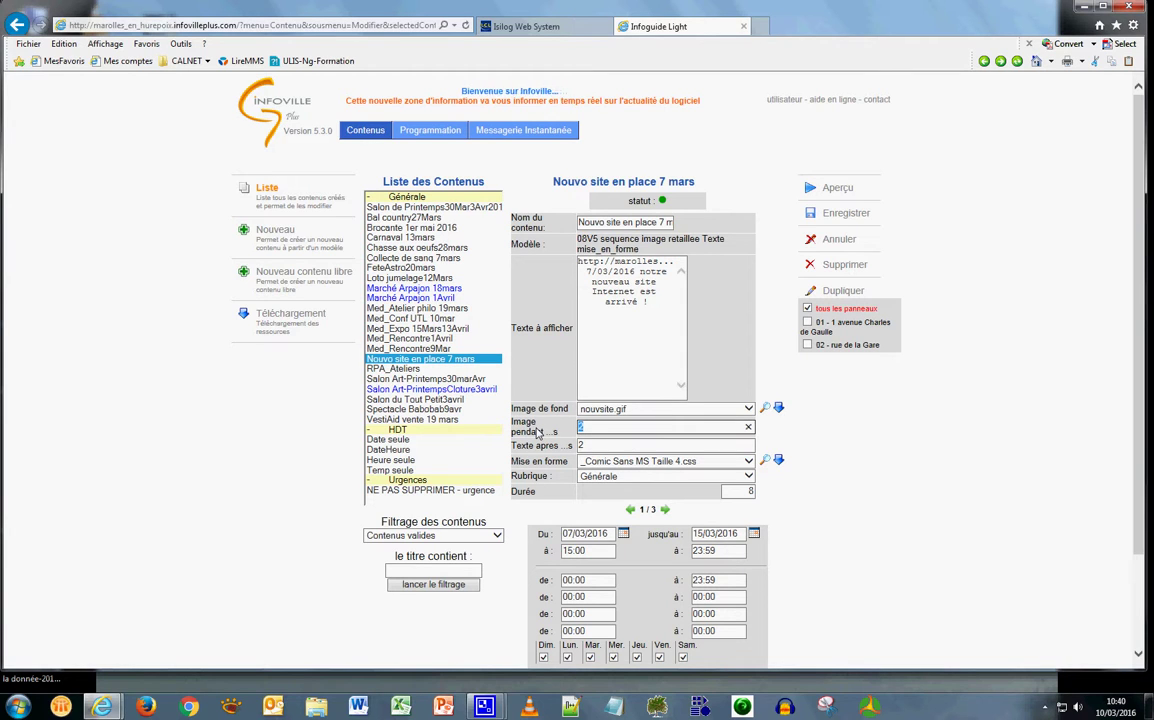
click(595, 446)
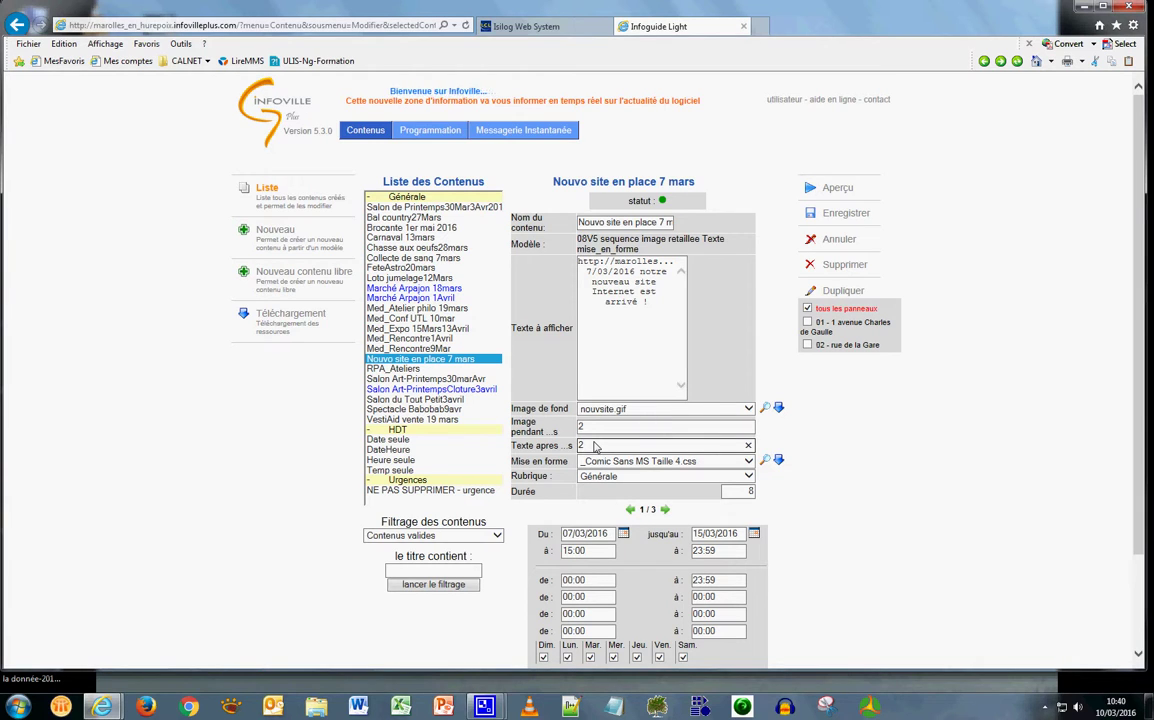
click(593, 433)
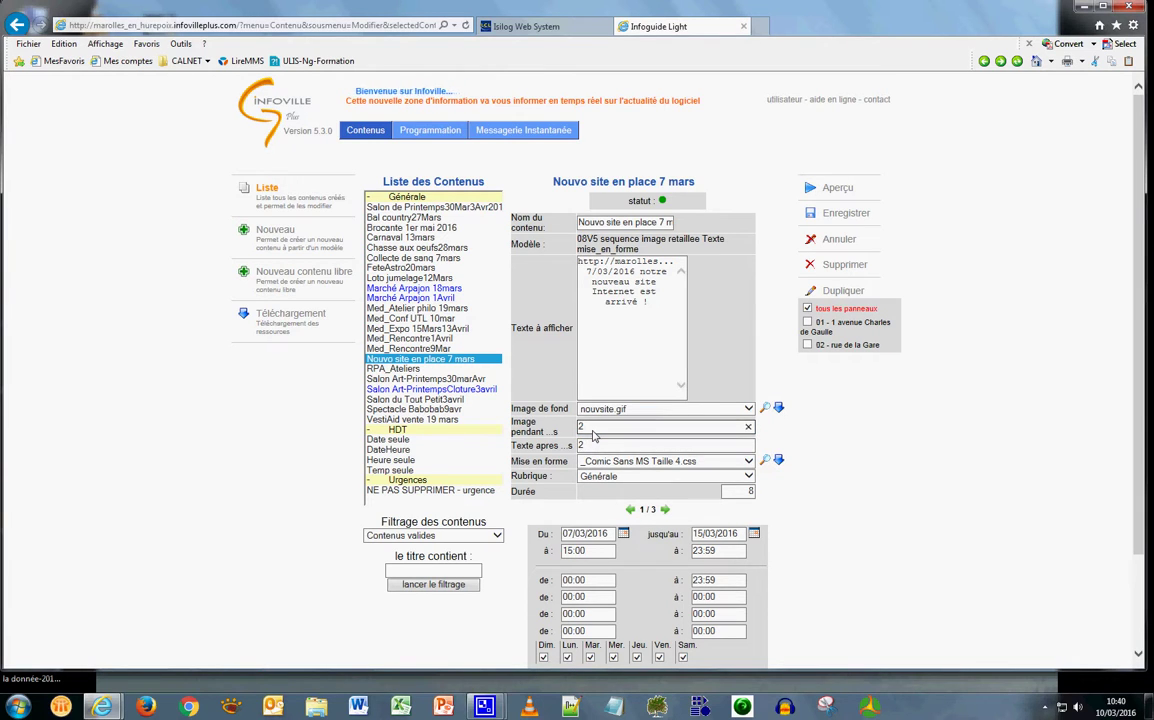
Step: Try a text delay of 0 seconds for the content, and set it back to 2 seconds
double_click(588, 446)
text(0)
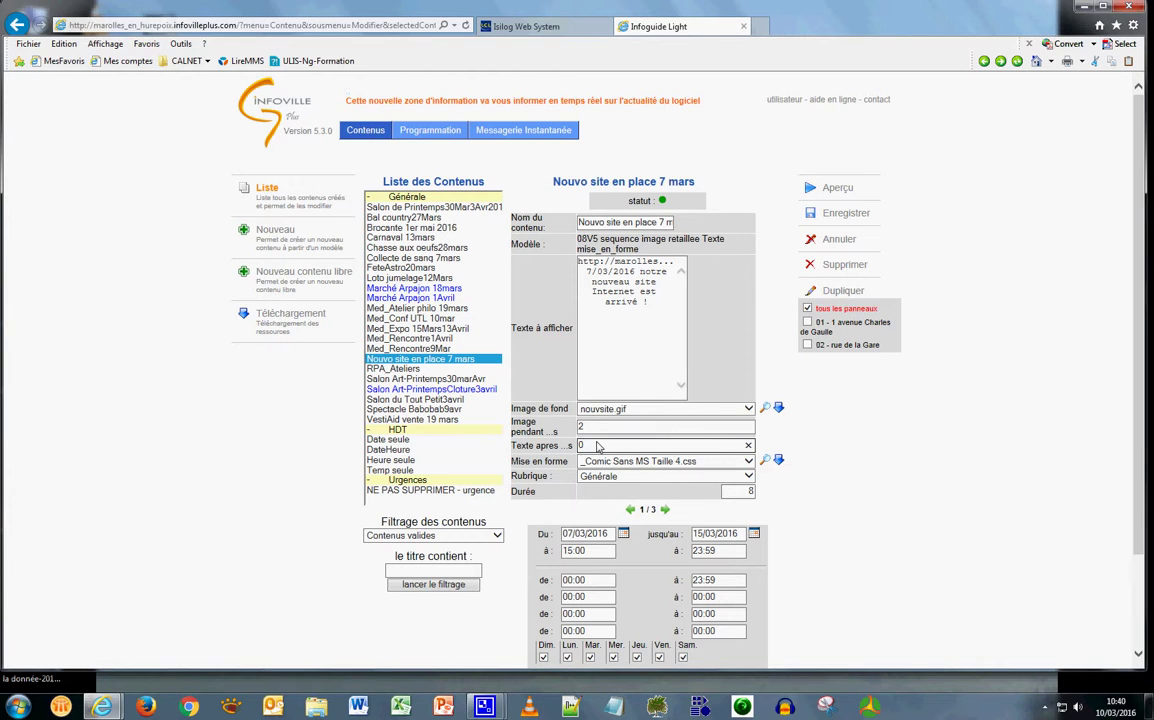
key(BackSpace)
text(2)
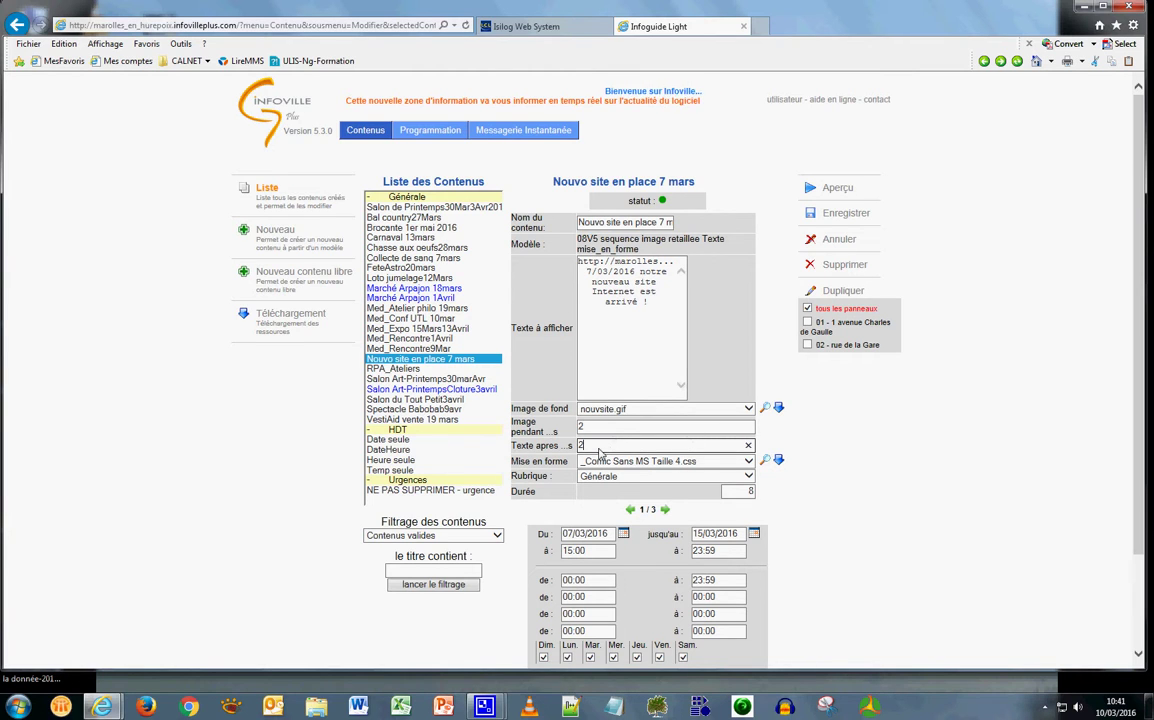
Step: Try a daily display slot from 10:00 to 12:00 for the content, and reset the slot's start time to 00:00
scroll(570, 470, down, 3)
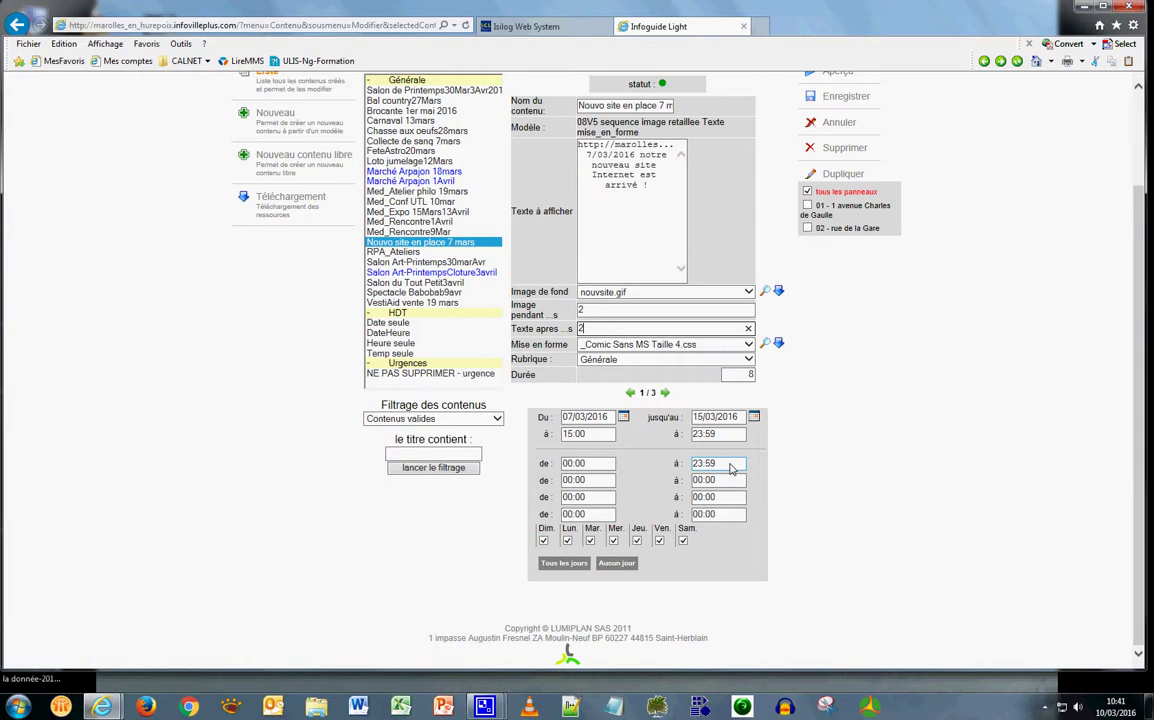
click(591, 466)
double_click(591, 466)
text(10)
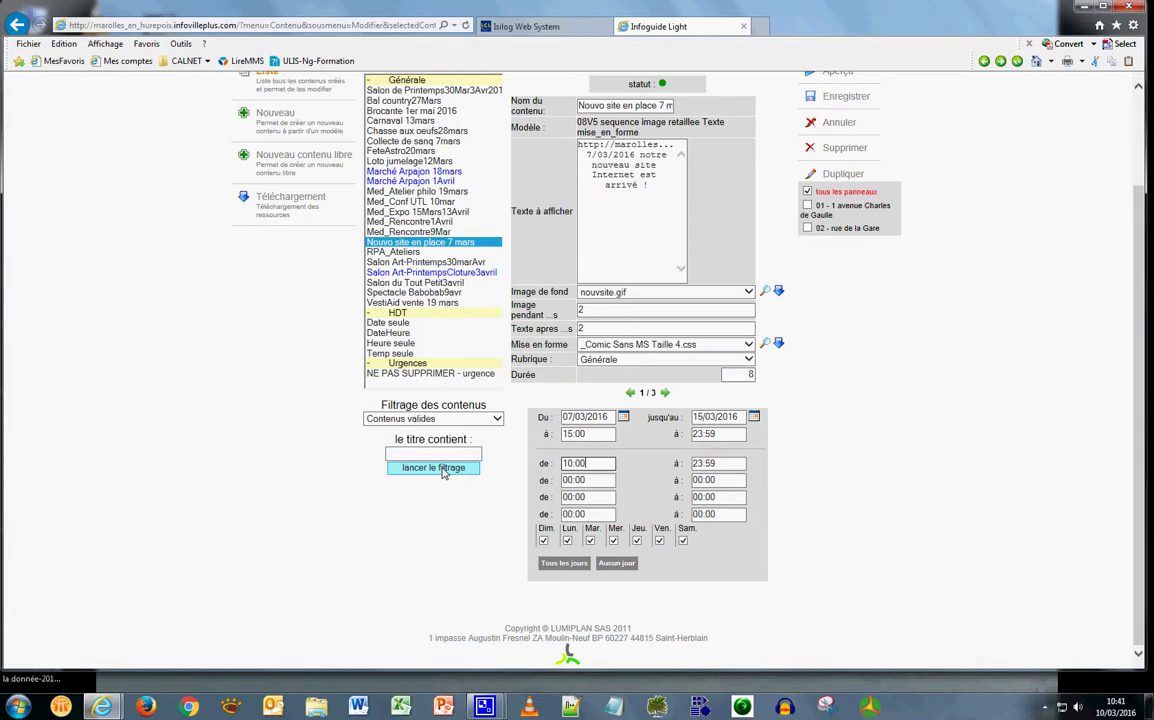
key(Tab)
text(12)
click(648, 452)
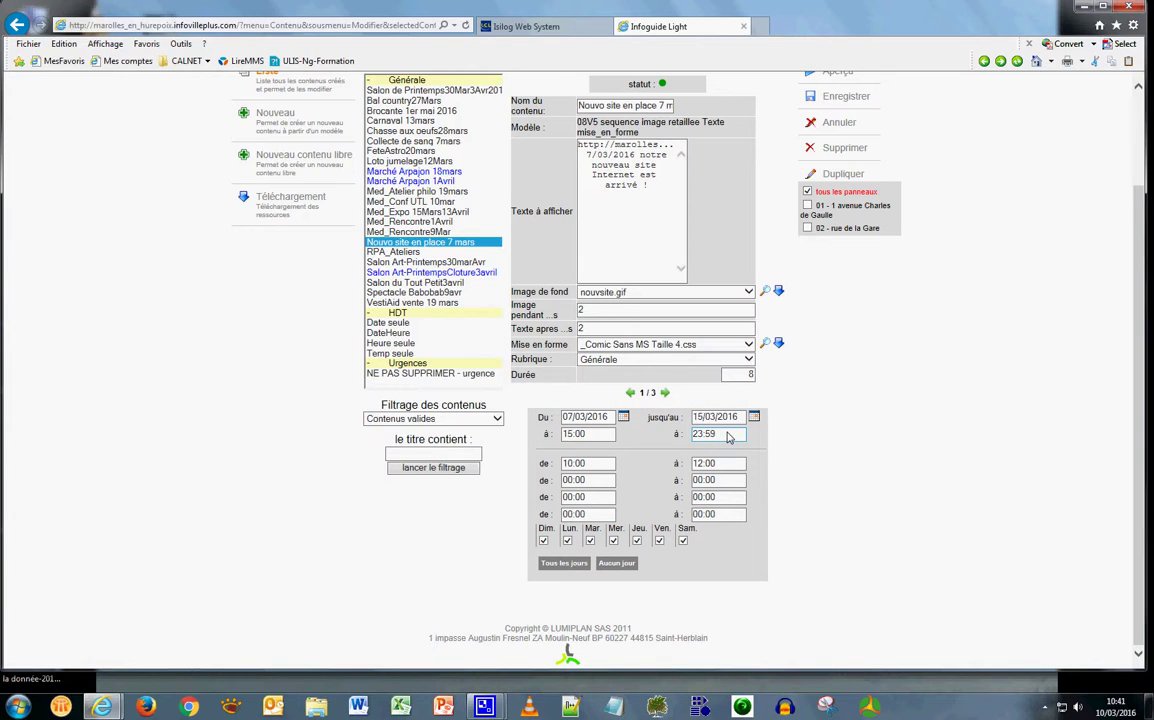
drag(602, 463, 561, 463)
text(00)
drag(736, 467, 660, 469)
scroll(887, 314, up, 2)
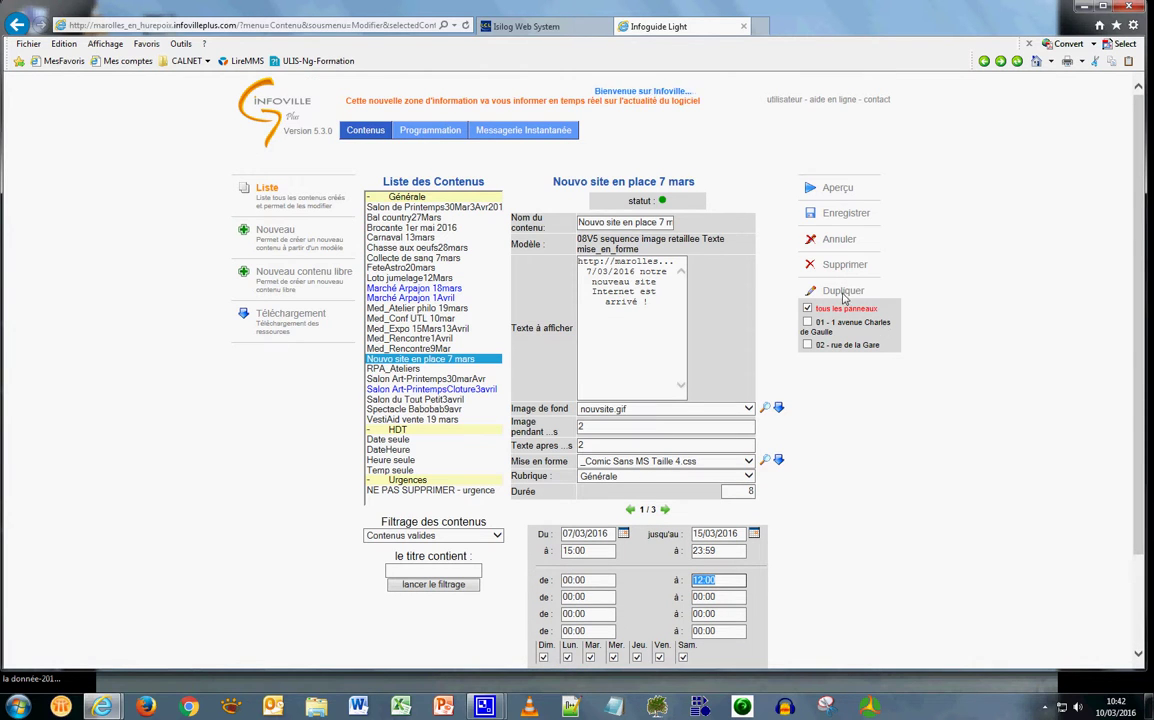
Step: Duplicate the content RPA_Ateliers, confirm the duplication, and open the copy for editing
click(405, 370)
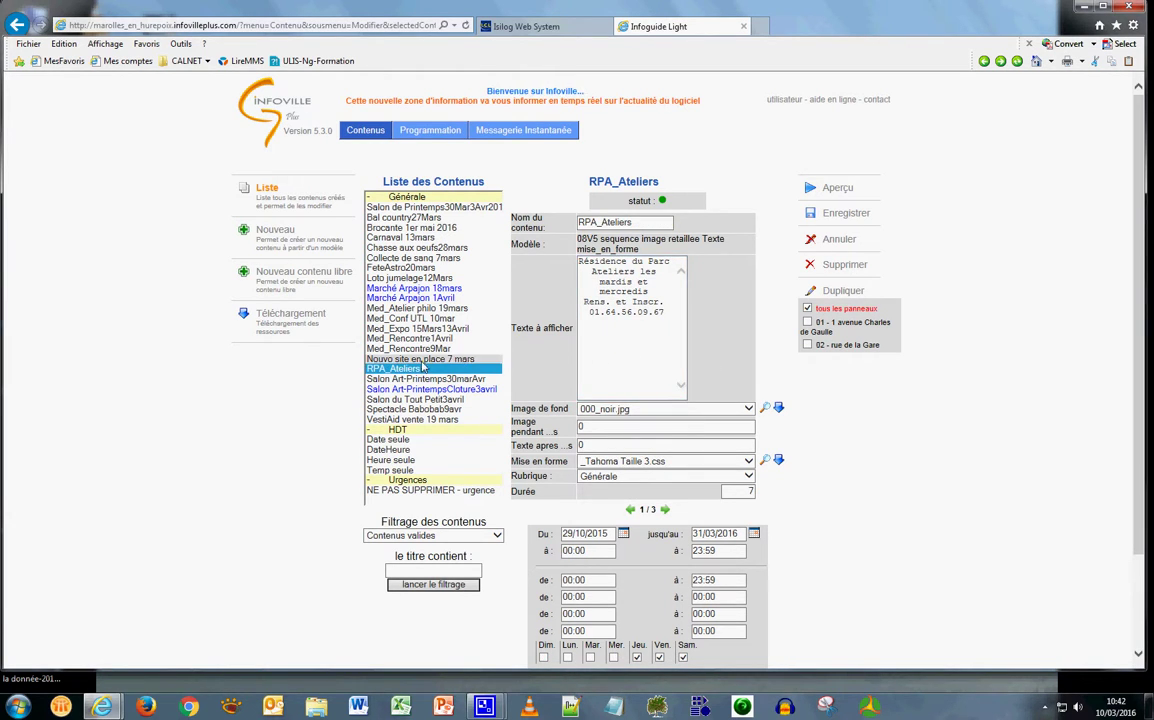
scroll(596, 314, down, 3)
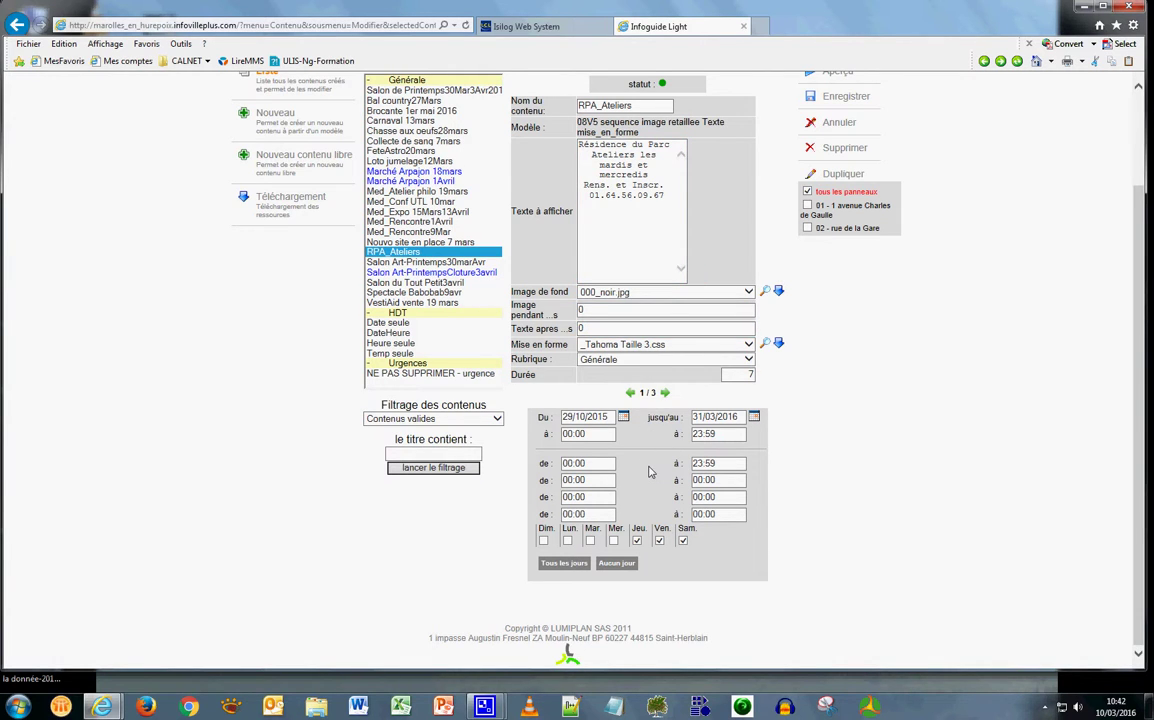
click(833, 176)
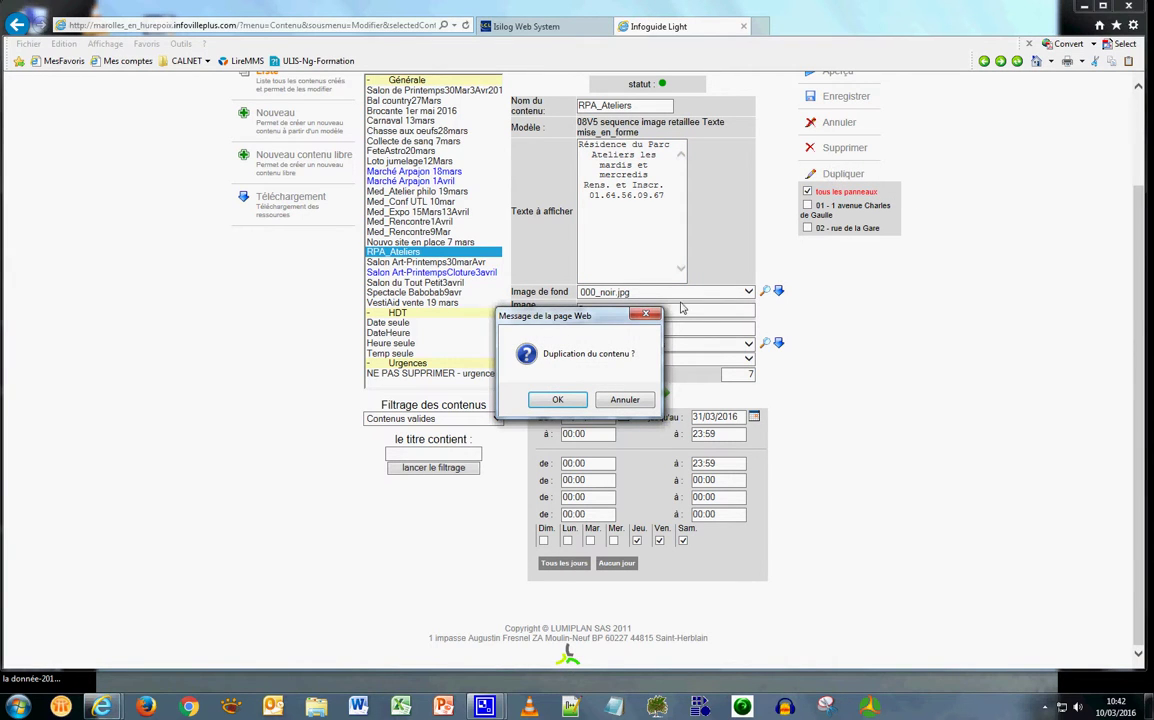
click(558, 400)
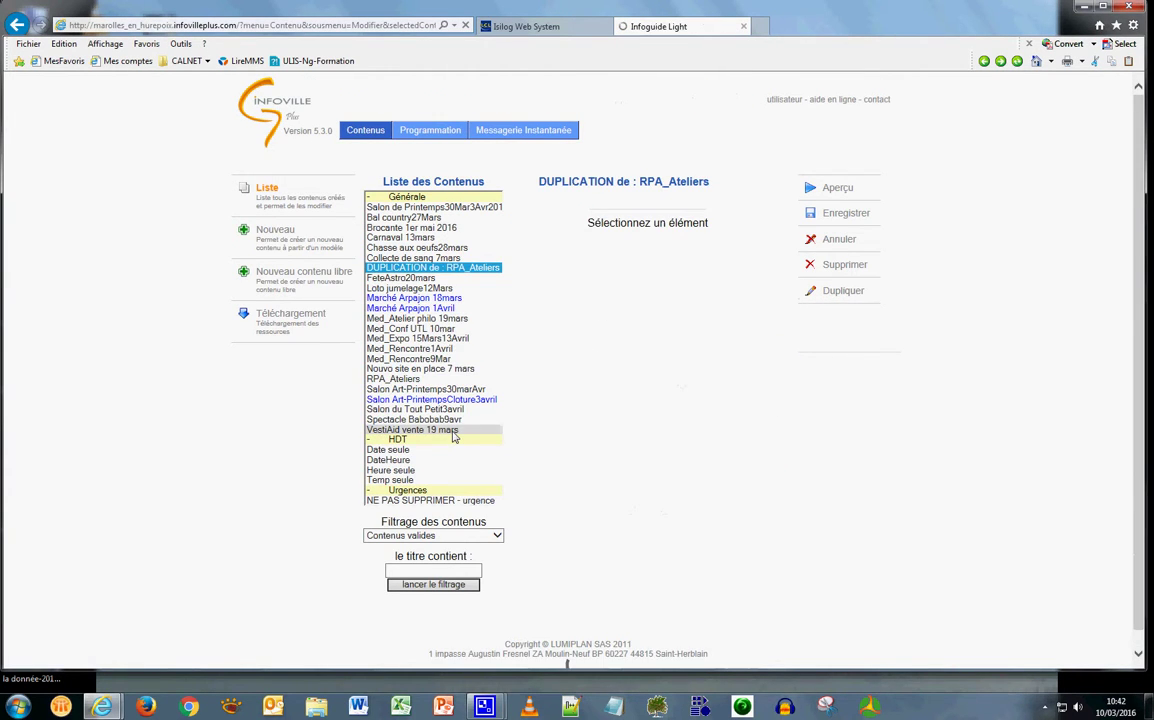
click(403, 269)
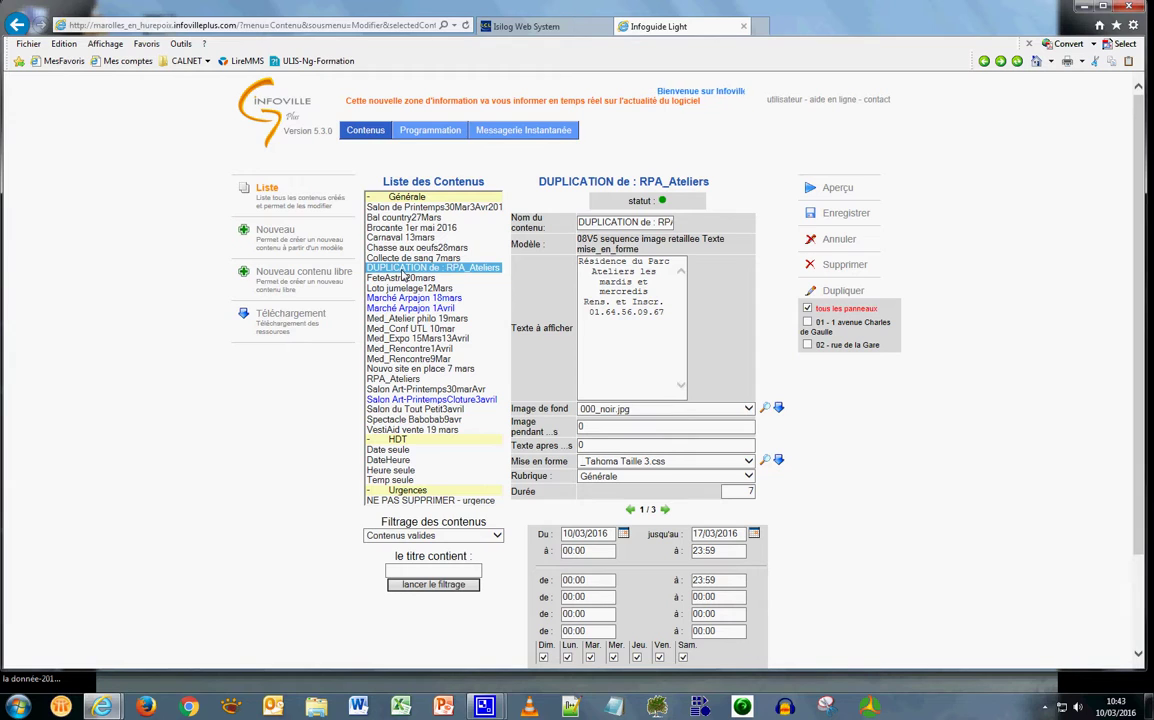
Step: Rename the duplicated content as Test10mars
drag(656, 228, 398, 228)
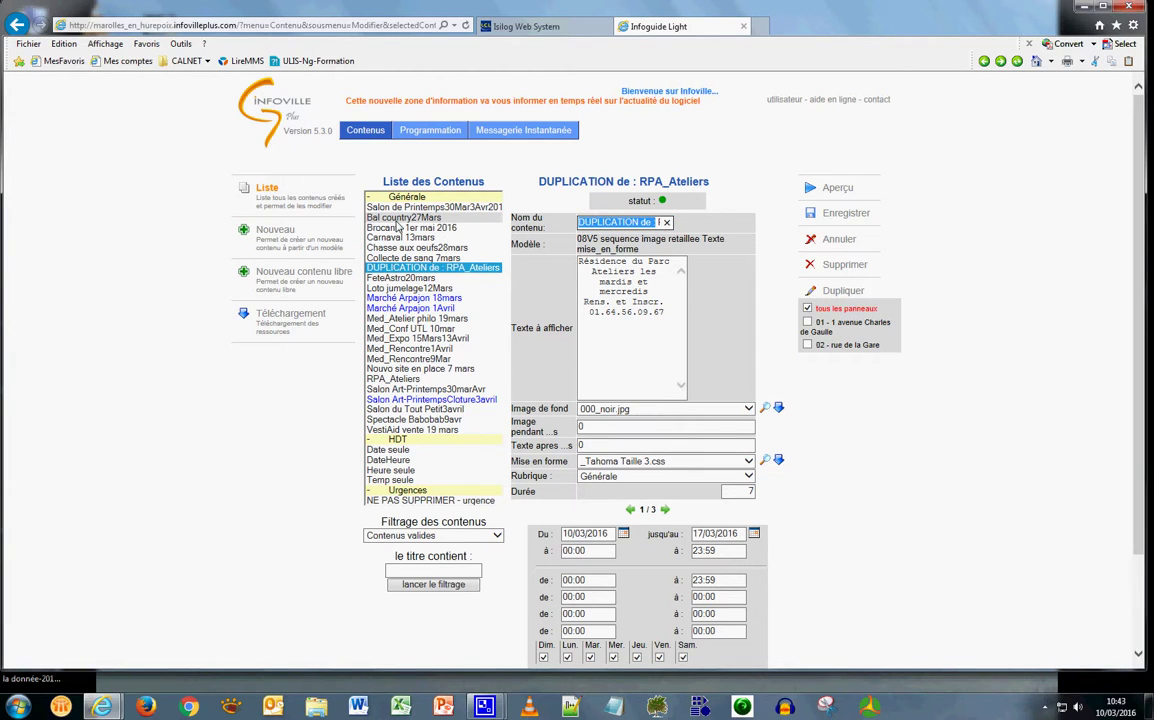
text(TestRPA_Ateliers)
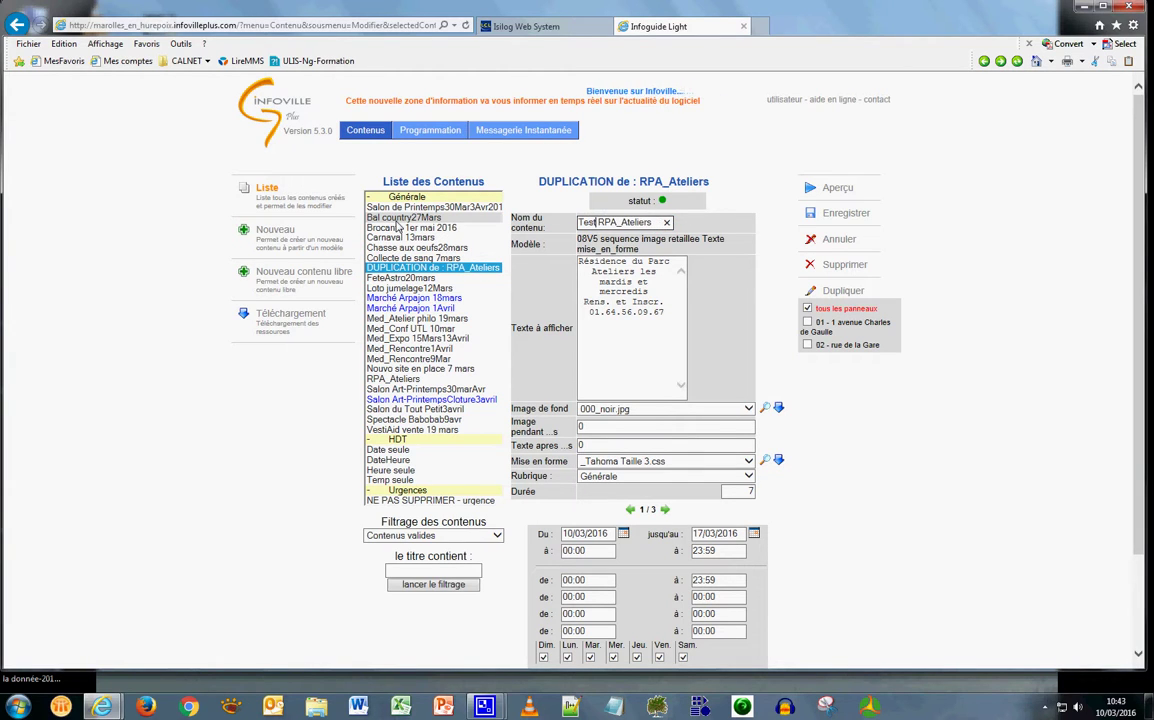
key(Delete)
key(Delete)
key(Delete)
key(Delete)
key(Delete)
key(Delete)
key(Delete)
key(Delete)
key(Delete)
key(Delete)
key(Delete)
key(Delete)
text(10mars)
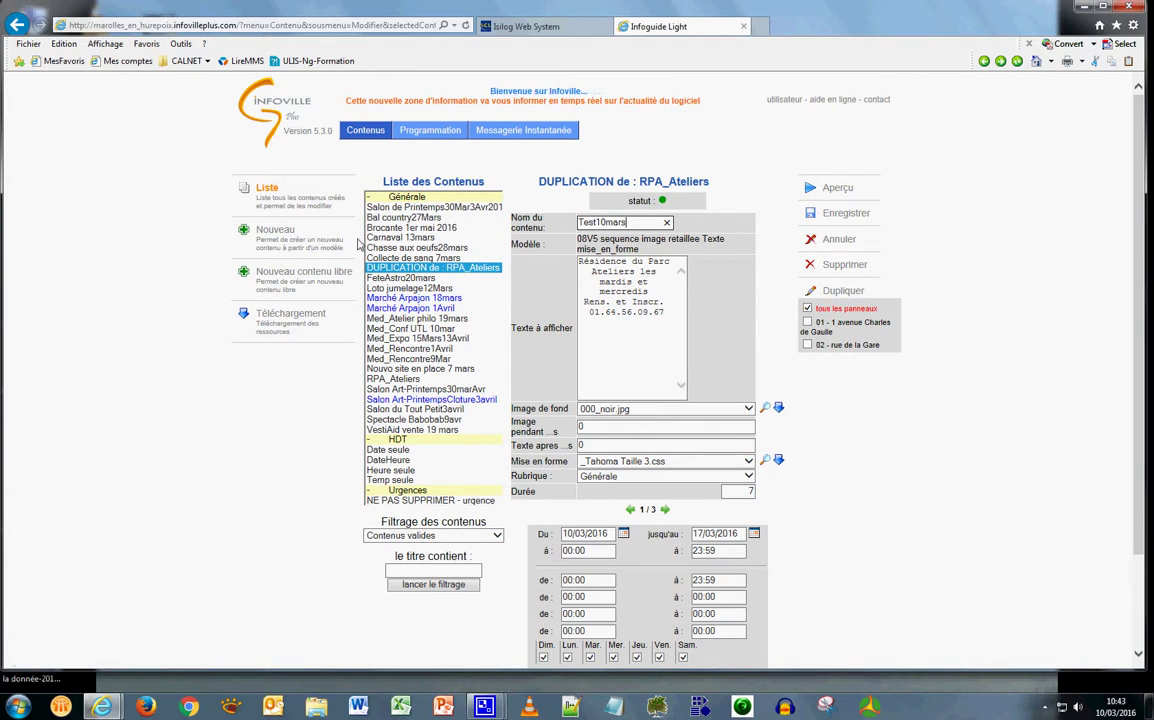
Step: Replace the whole display text of the copy with "test", keeping the _Tahoma Taille 3.css formatting
click(591, 312)
drag(669, 314, 547, 240)
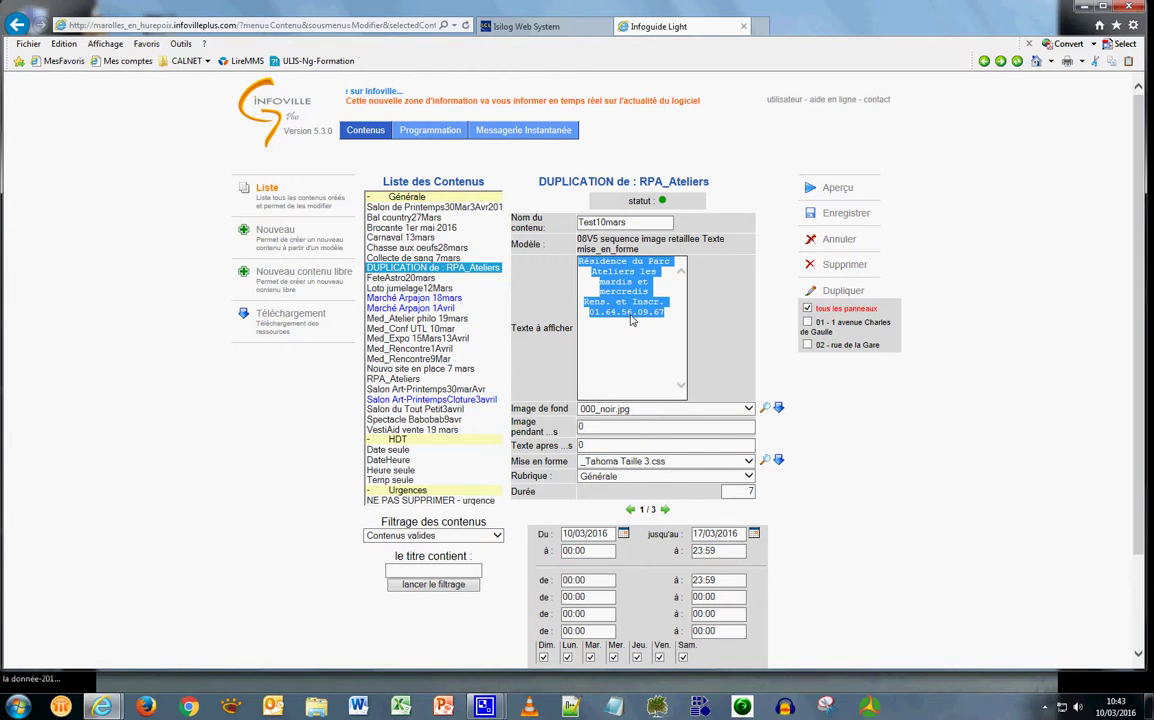
text(test)
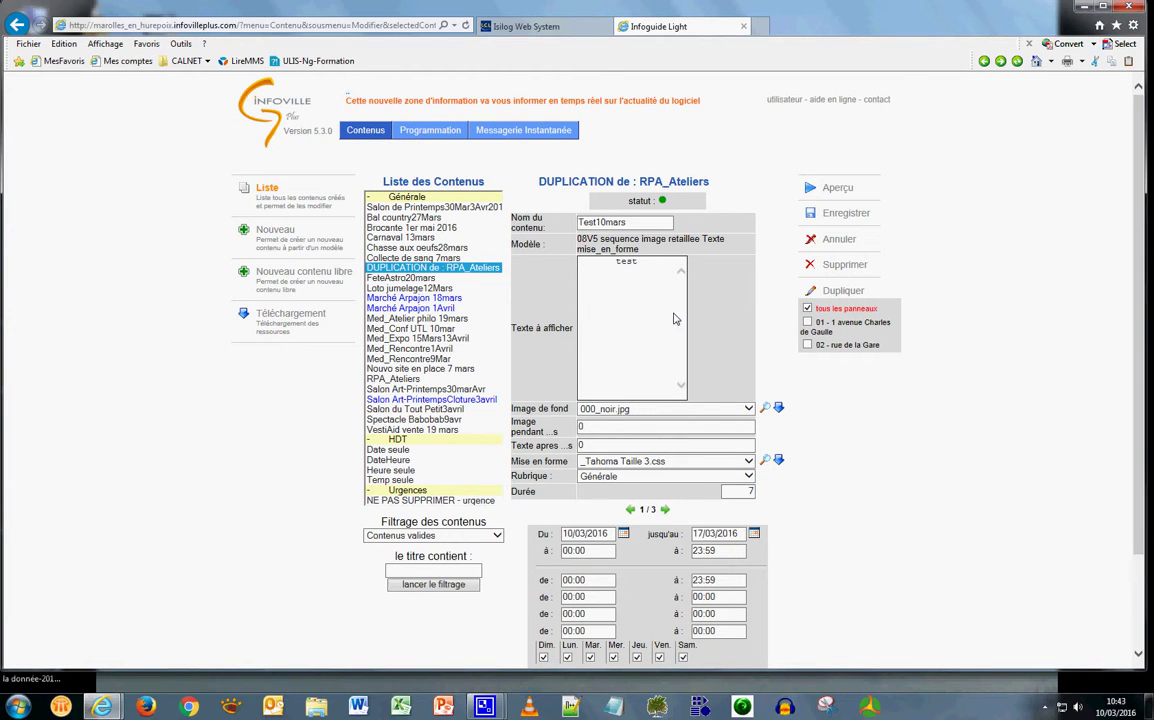
click(648, 461)
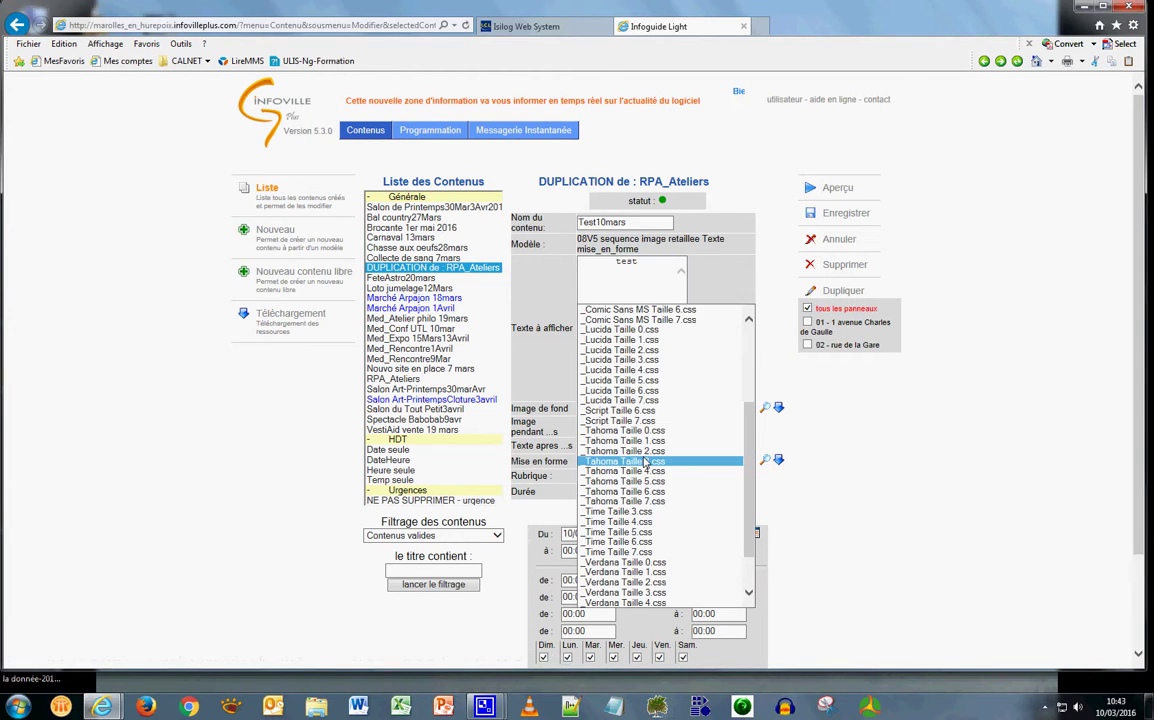
click(645, 462)
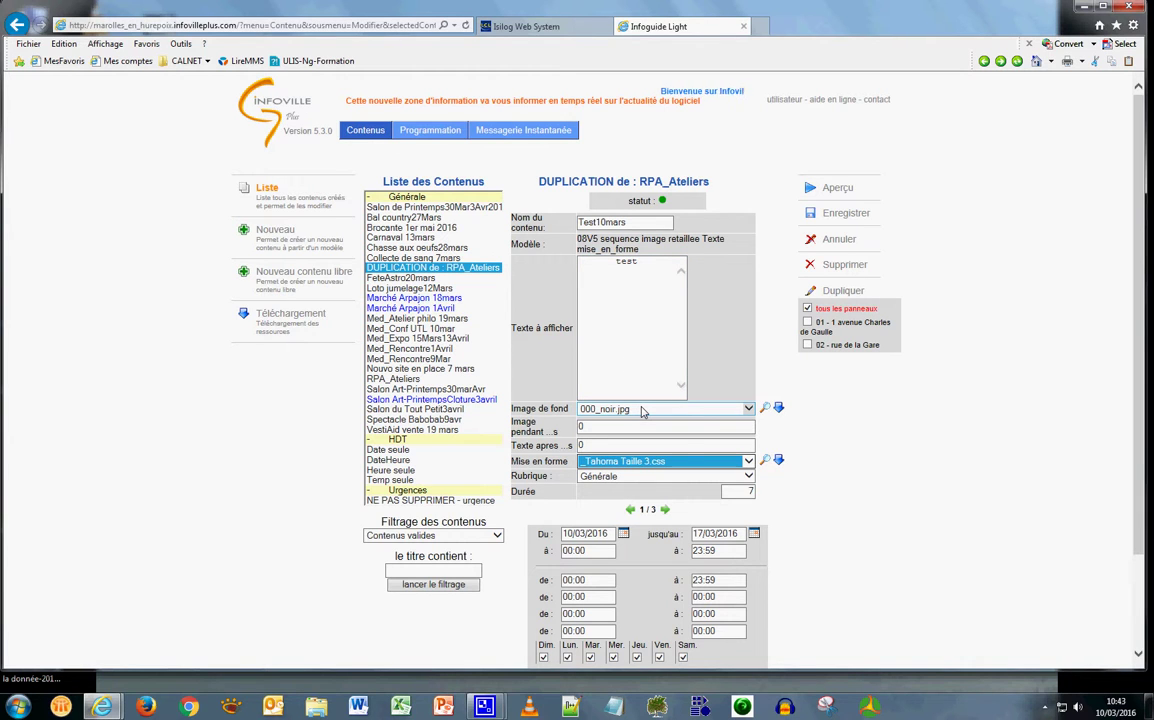
key(Tab)
key(Tab)
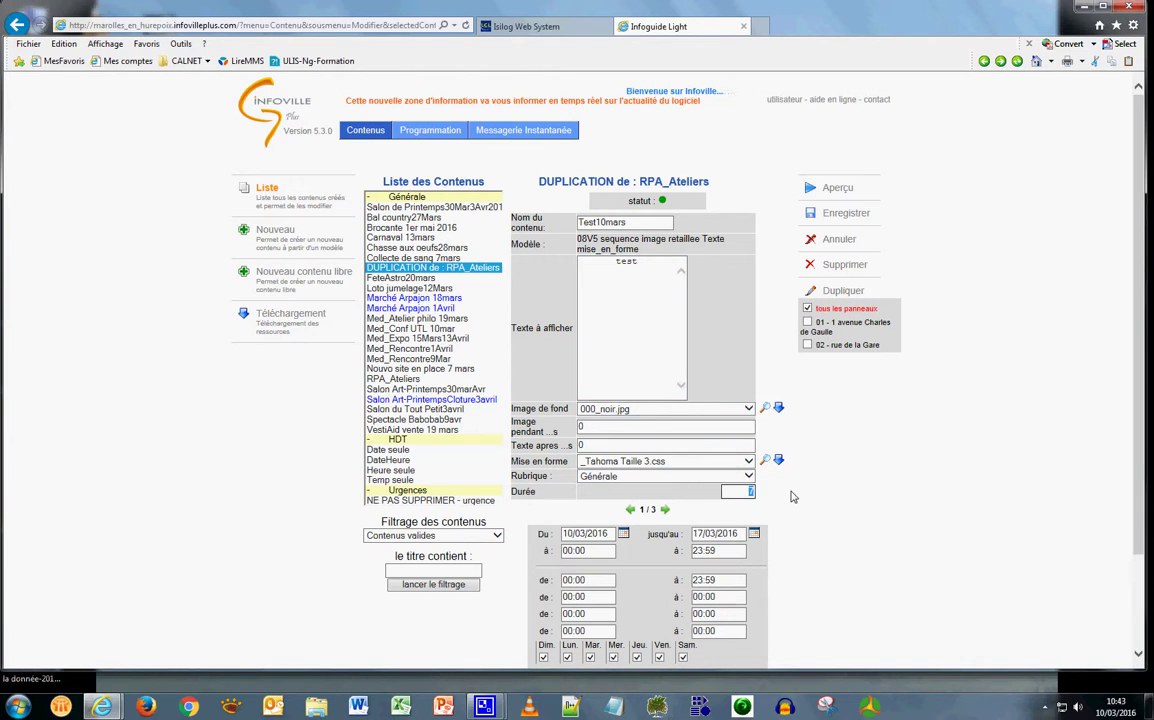
Step: Set the content's validity to end on 16/03/2016 at 12:00
scroll(792, 497, down, 2)
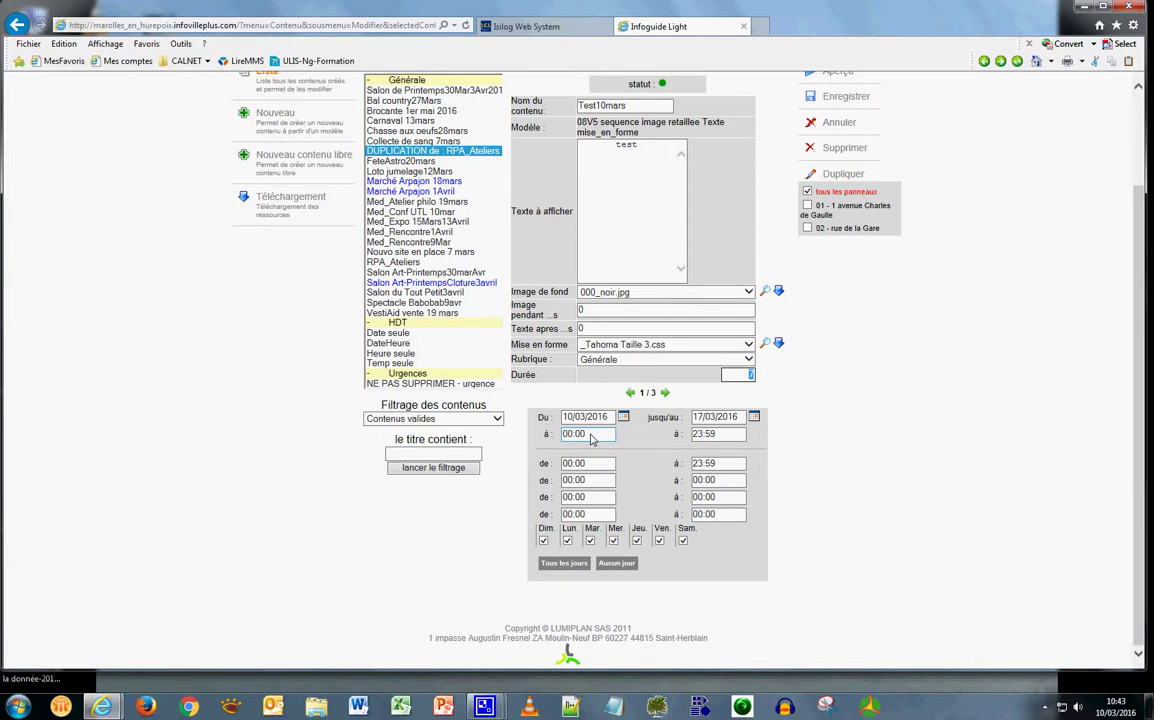
click(733, 420)
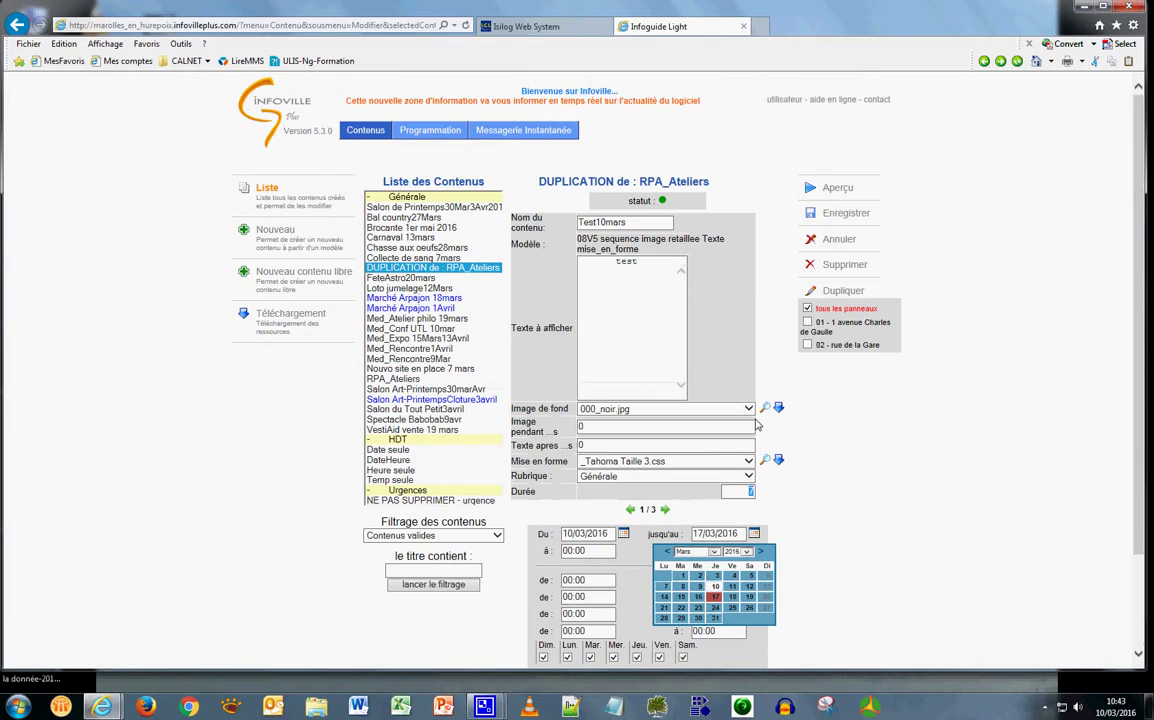
click(697, 597)
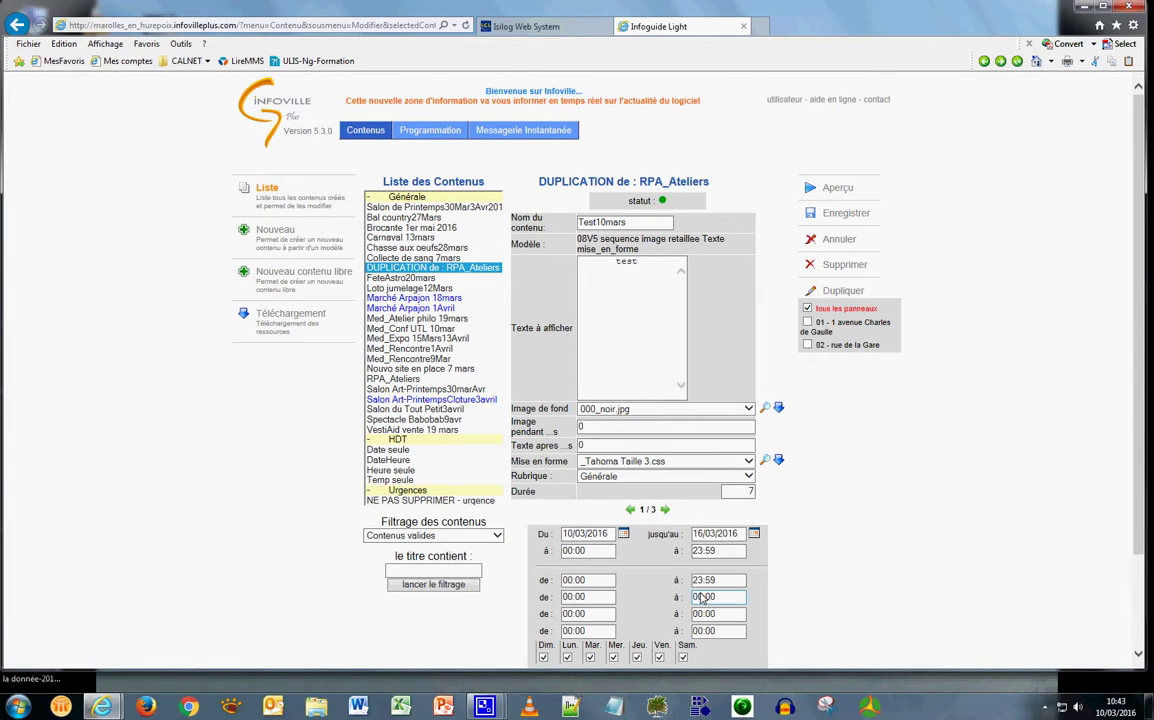
scroll(647, 519, down, 2)
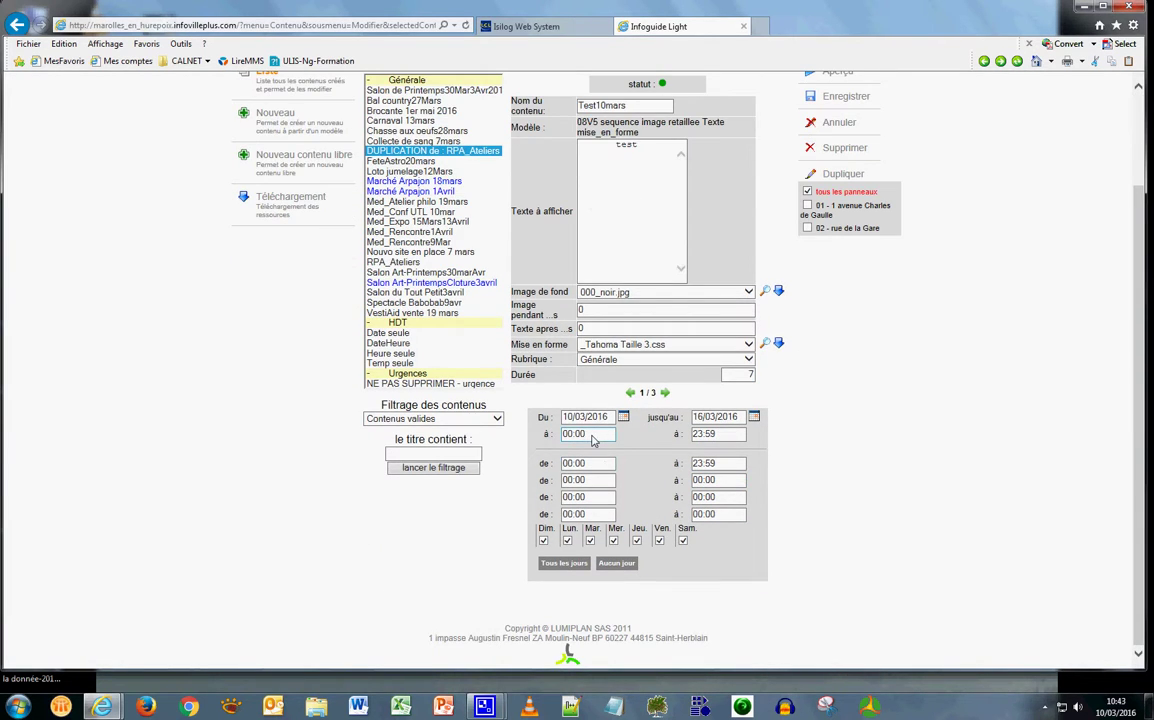
drag(708, 440, 689, 441)
text(12:00)
click(605, 438)
Step: Exclude Sunday, Friday and Saturday from the content's display days
click(544, 541)
click(659, 541)
click(684, 542)
Step: Set the content's first daily display slot from 10:00 to 11:00 and save the content
drag(589, 467, 497, 469)
text(10)
drag(727, 470, 545, 416)
text(11:00)
click(862, 96)
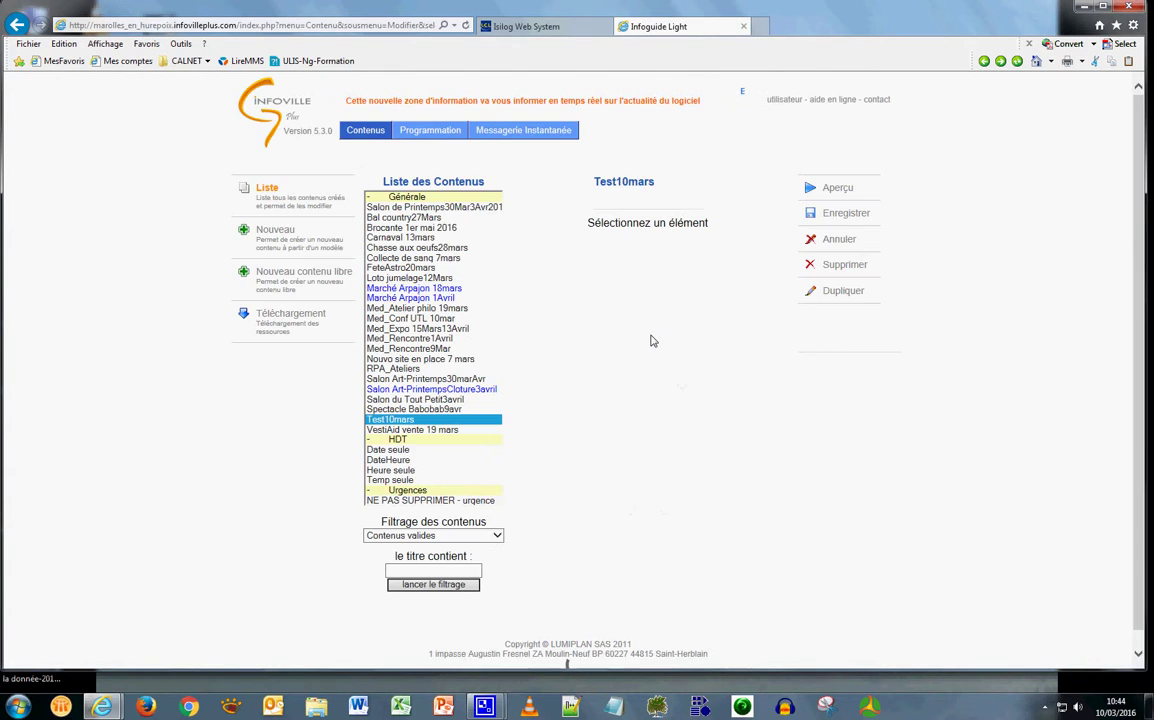
Step: Preview the Test10mars content and review its display slots and text
click(812, 190)
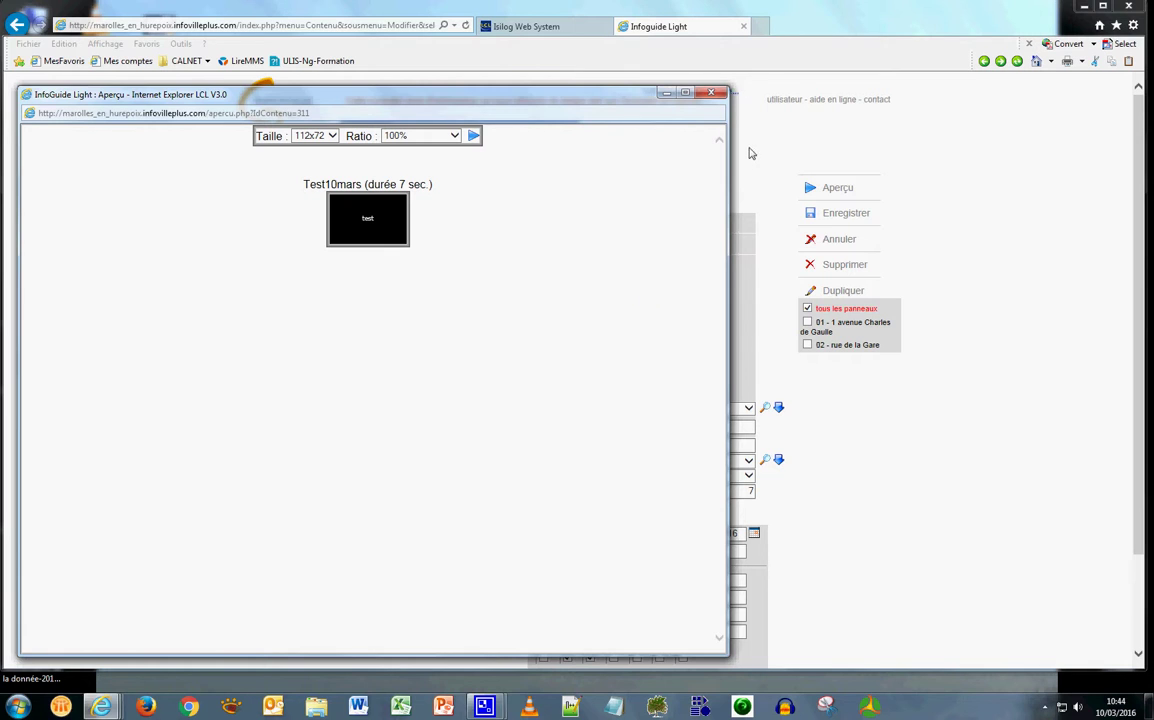
click(710, 92)
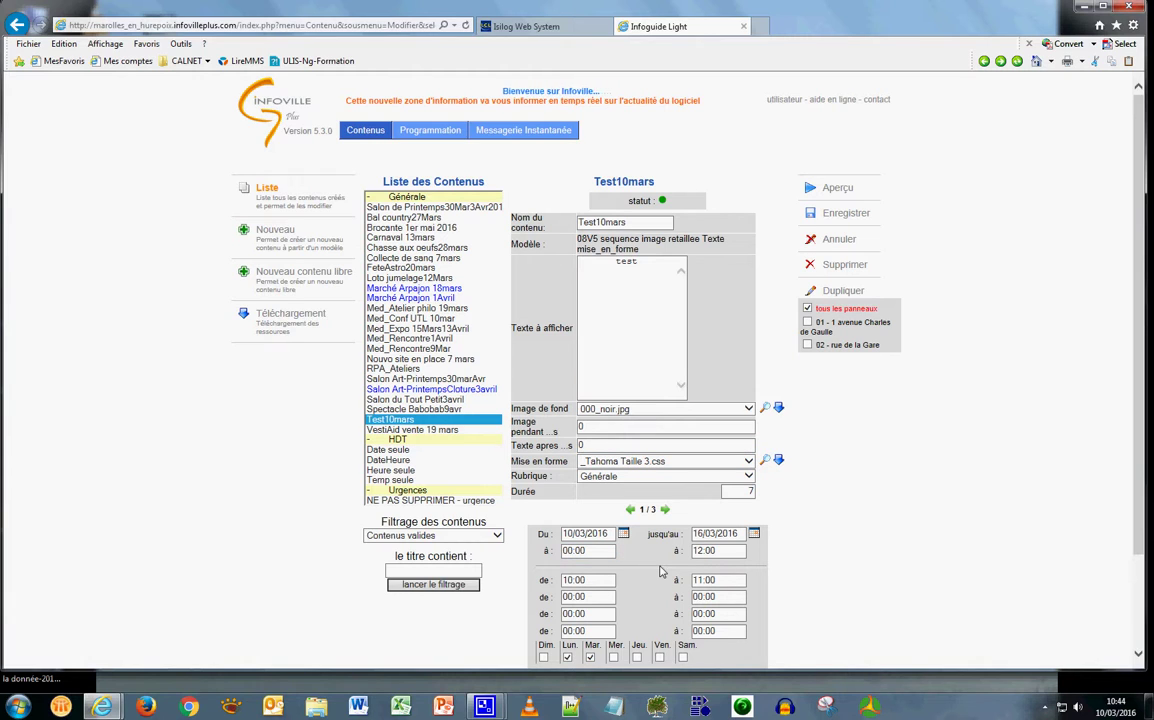
click(604, 579)
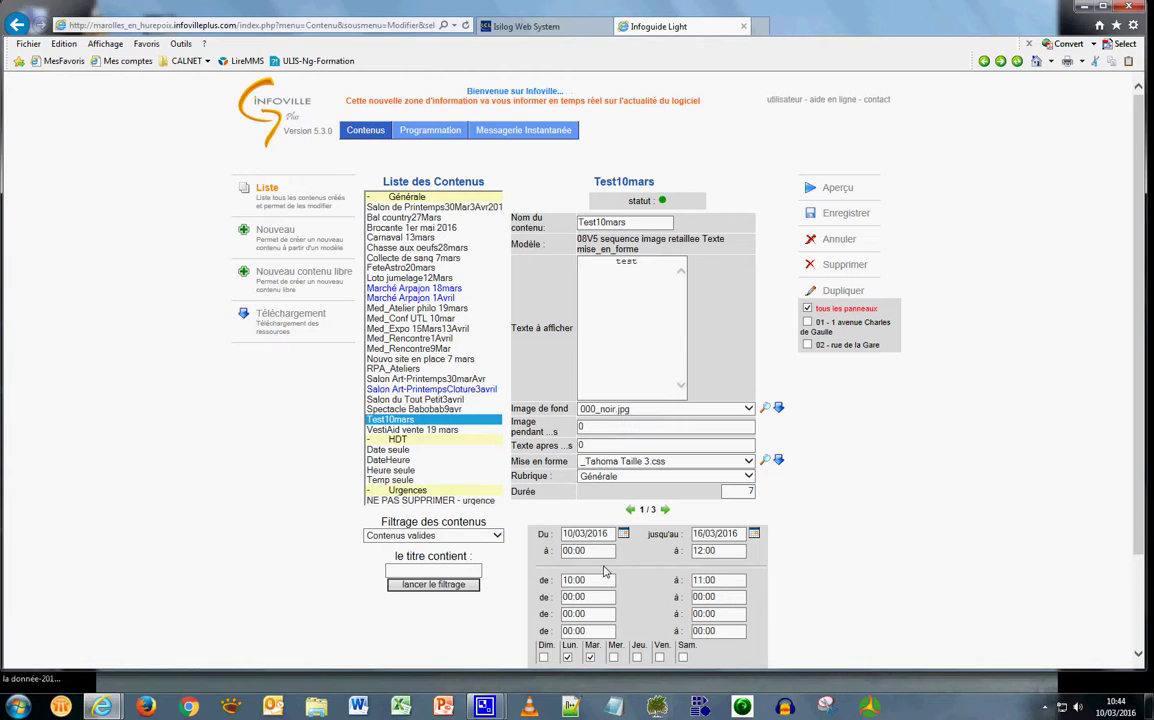
click(659, 321)
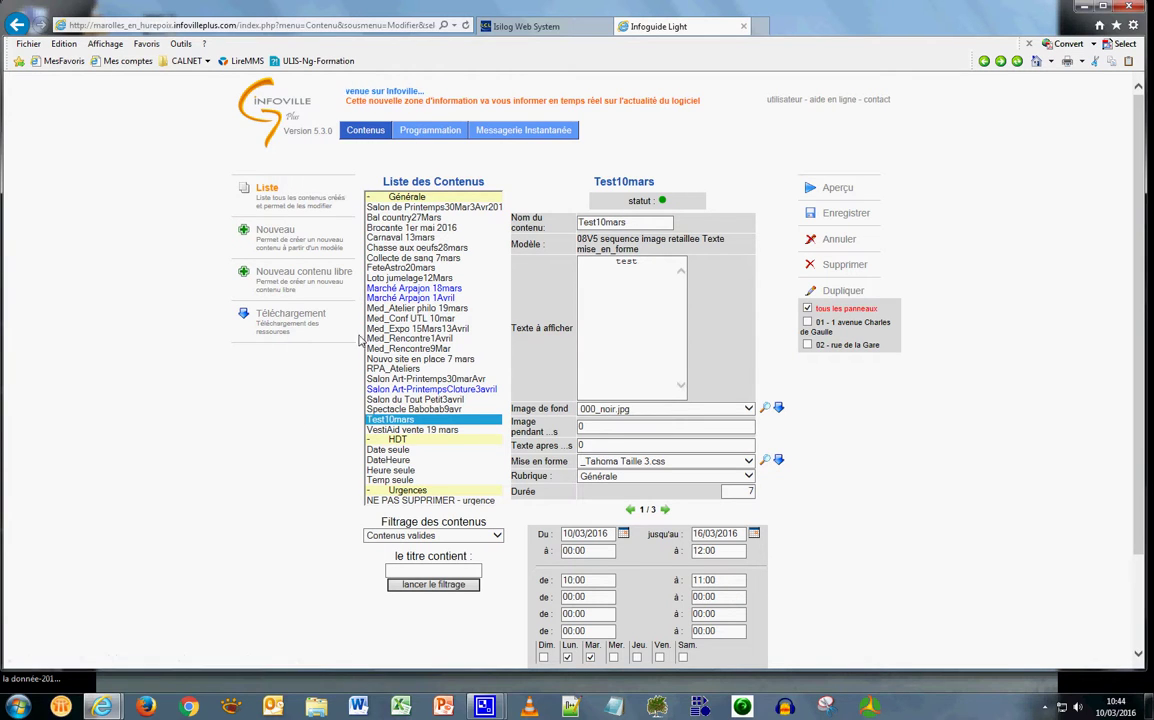
Step: Validate the General programming, confirming the overwrite of the player's loop, and select Test10mars in the programmed sequences
click(420, 130)
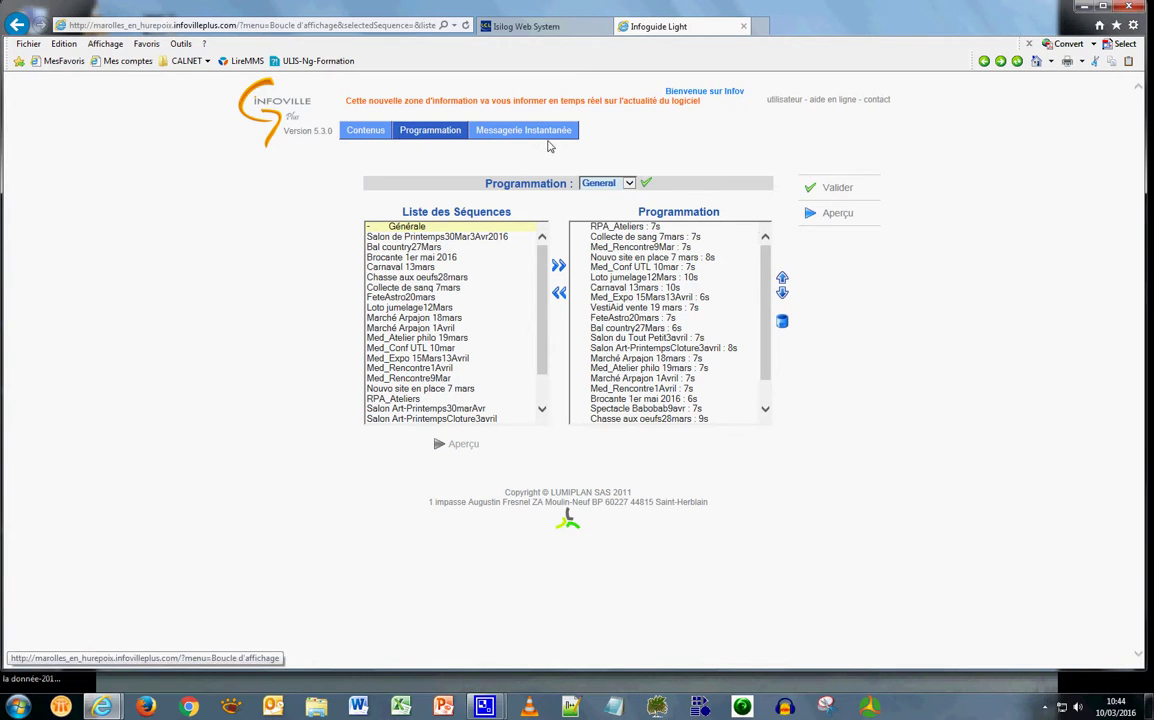
click(843, 188)
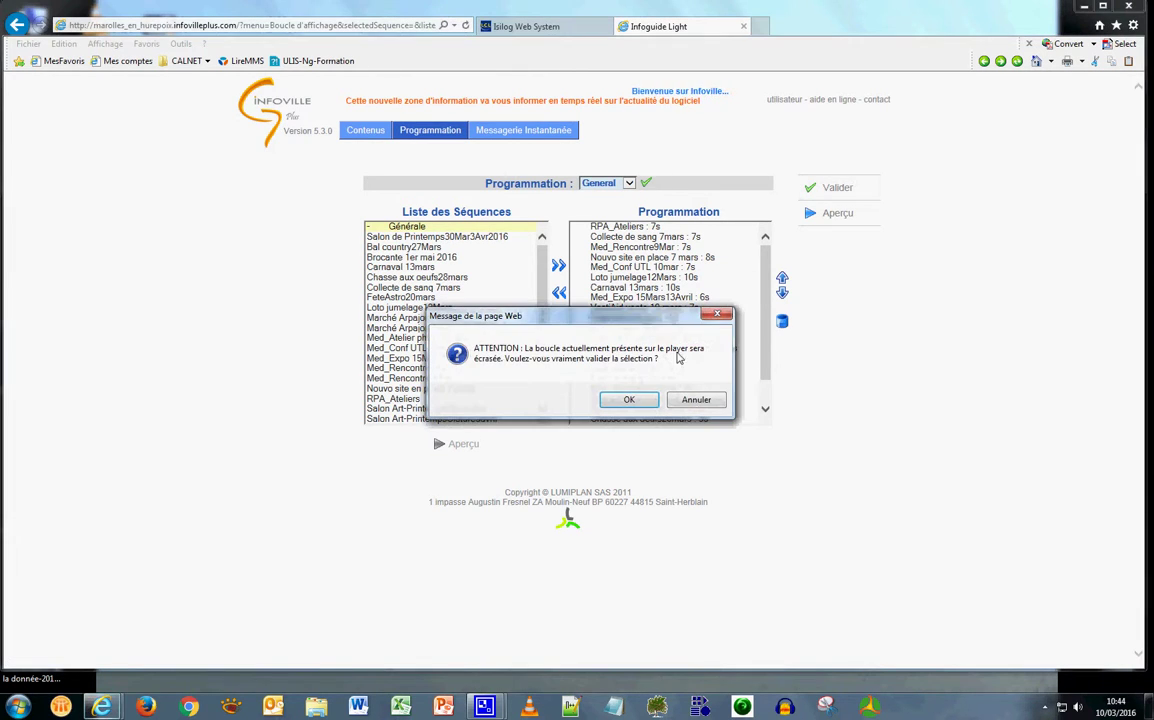
click(629, 403)
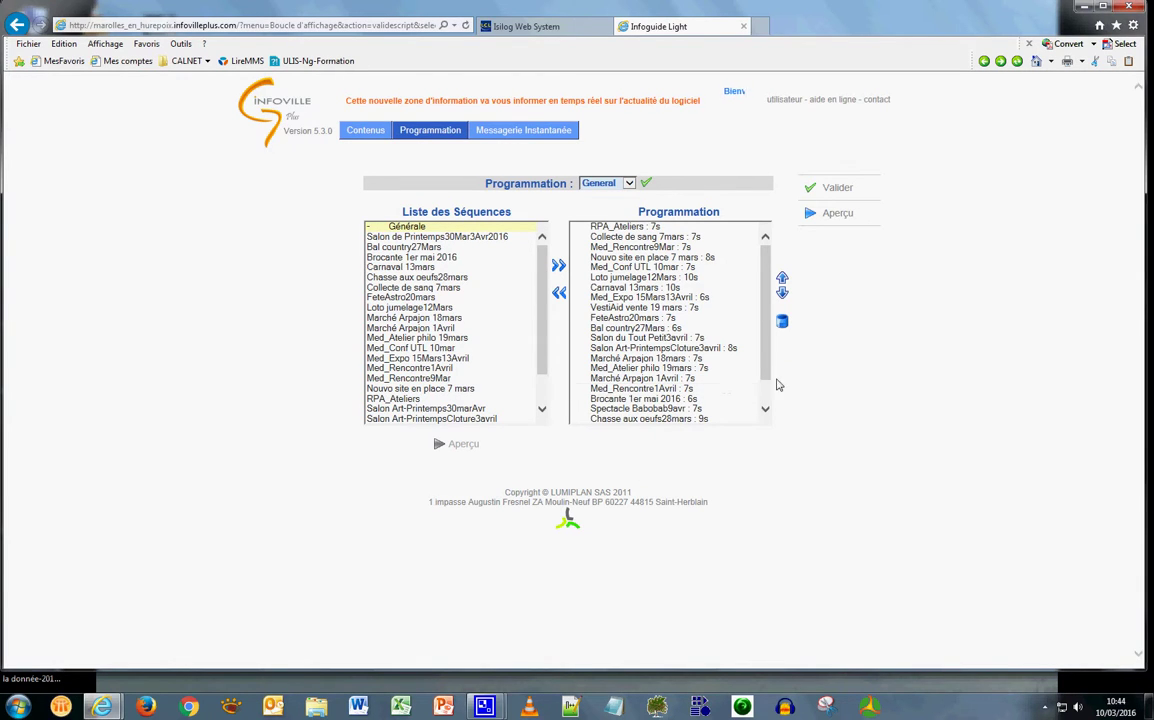
drag(770, 379, 765, 407)
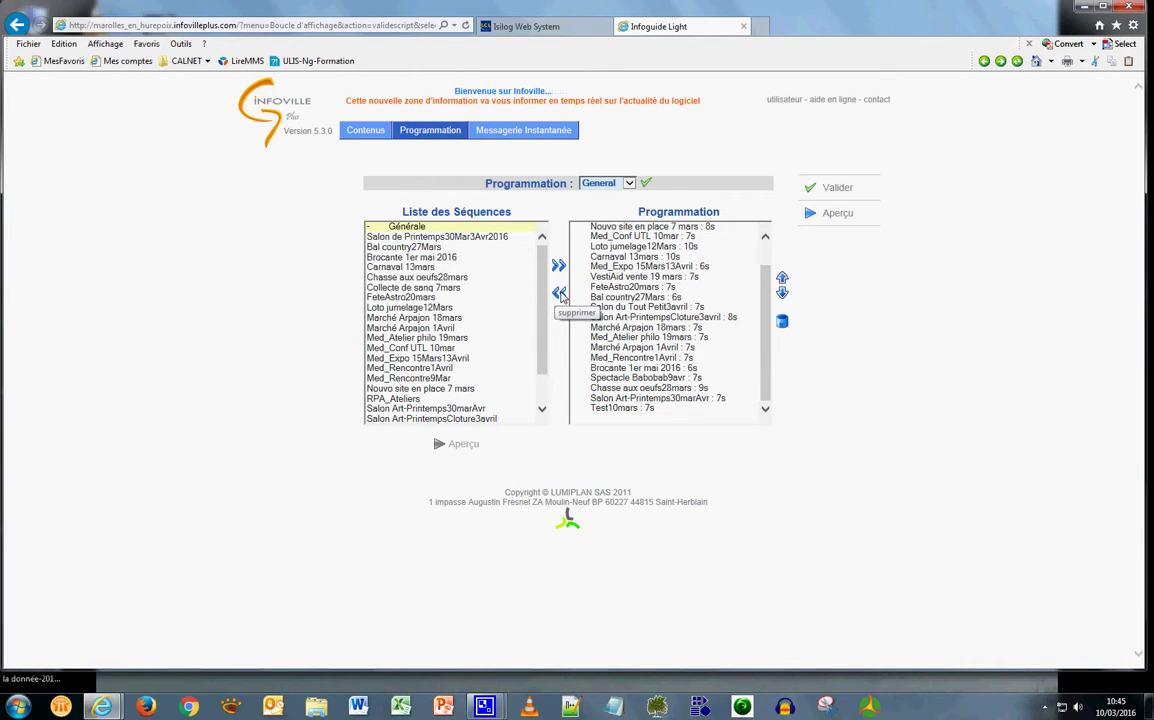
click(620, 408)
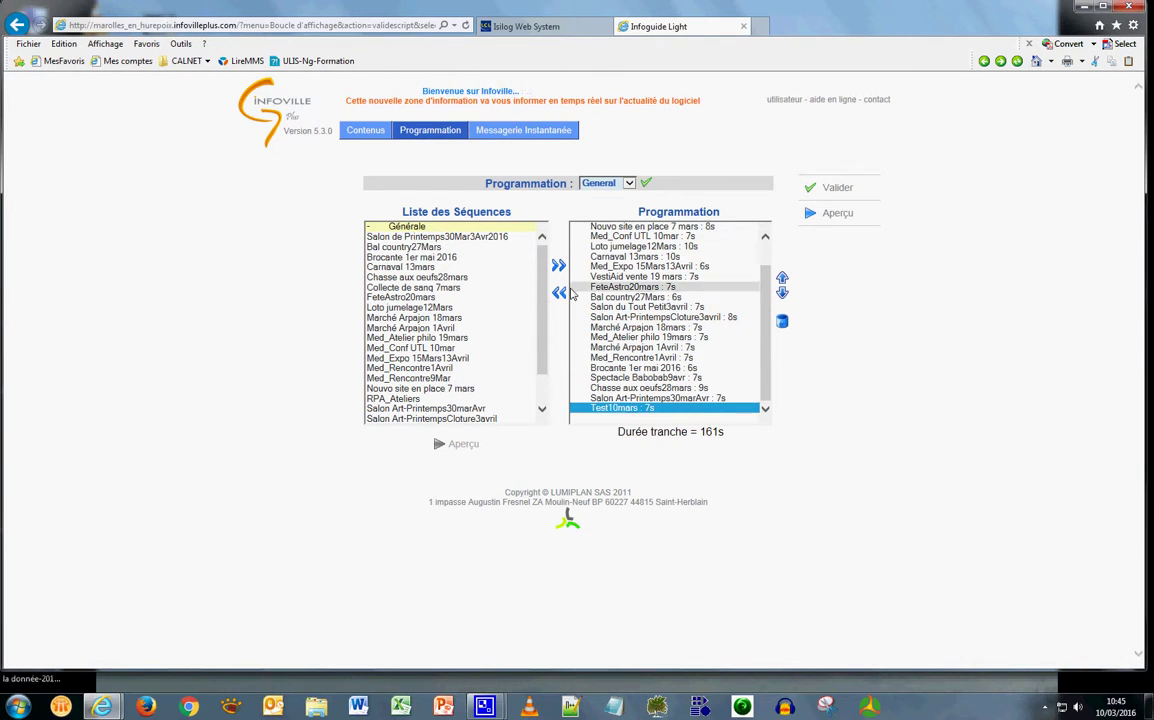
key(Delete)
click(607, 400)
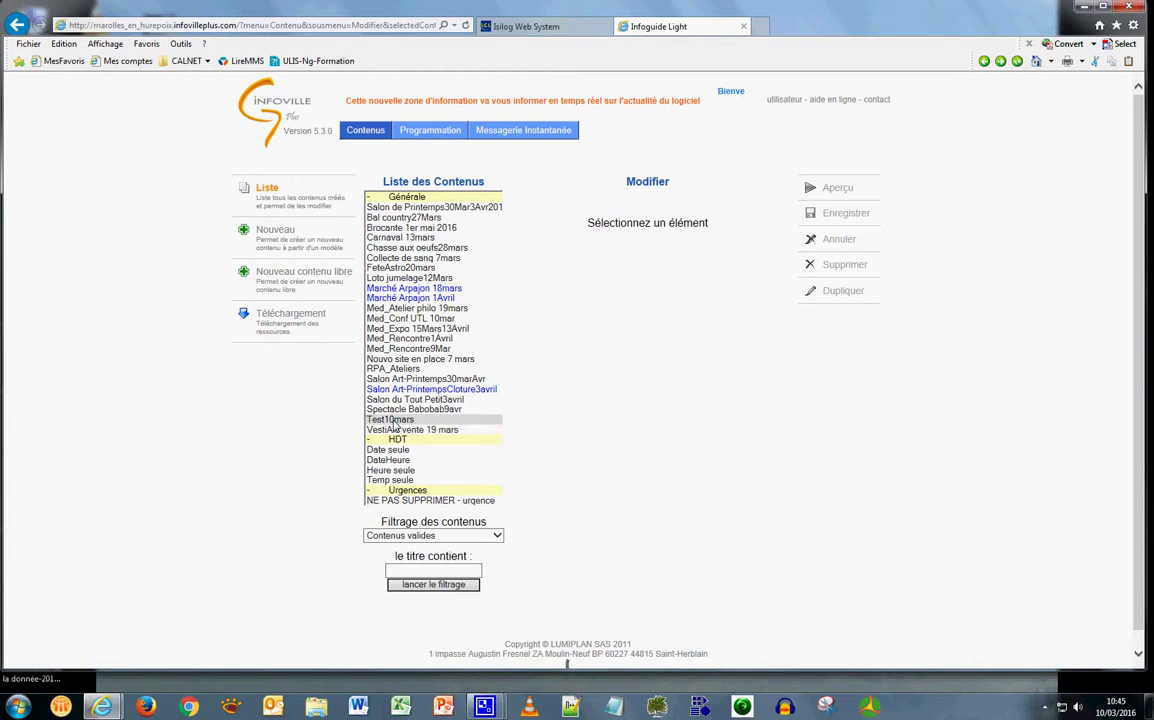
Step: Open the Test10mars content and switch its status to not valid
click(392, 420)
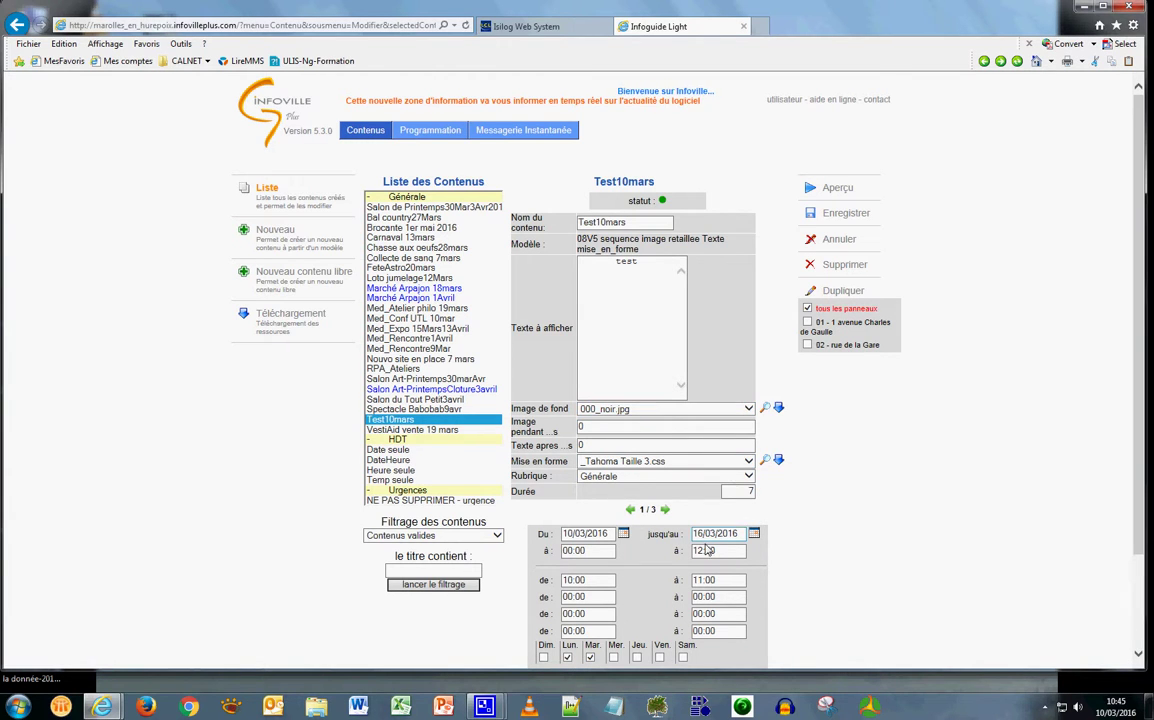
click(662, 201)
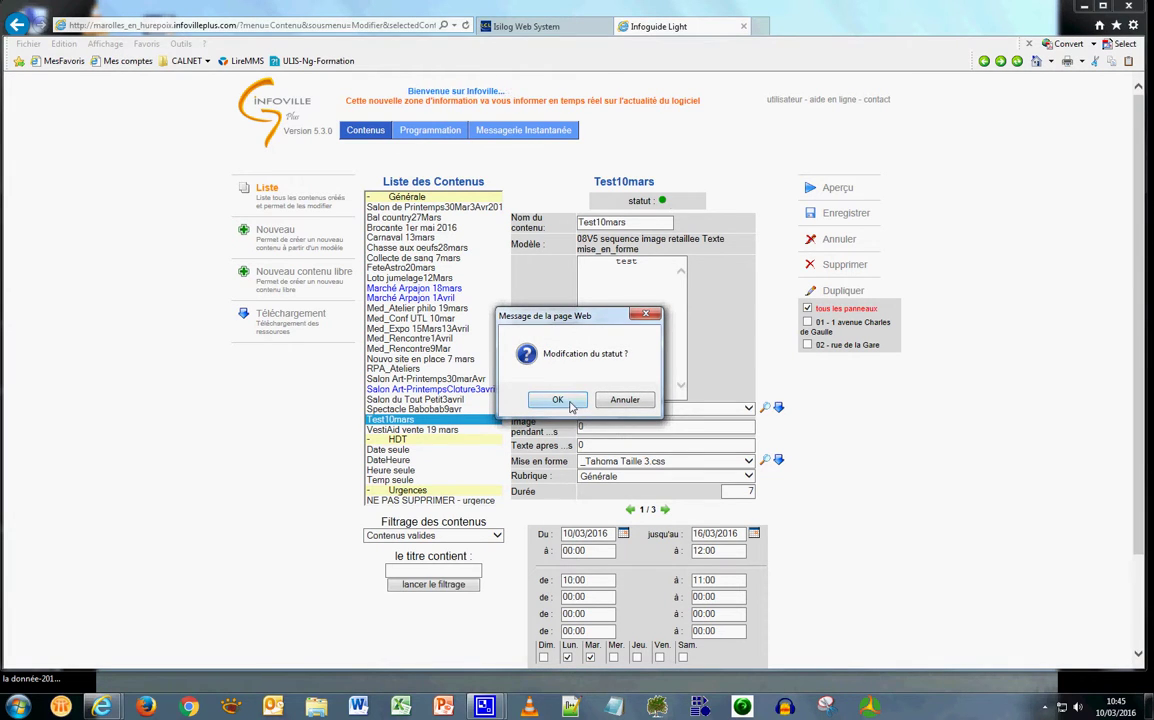
click(558, 400)
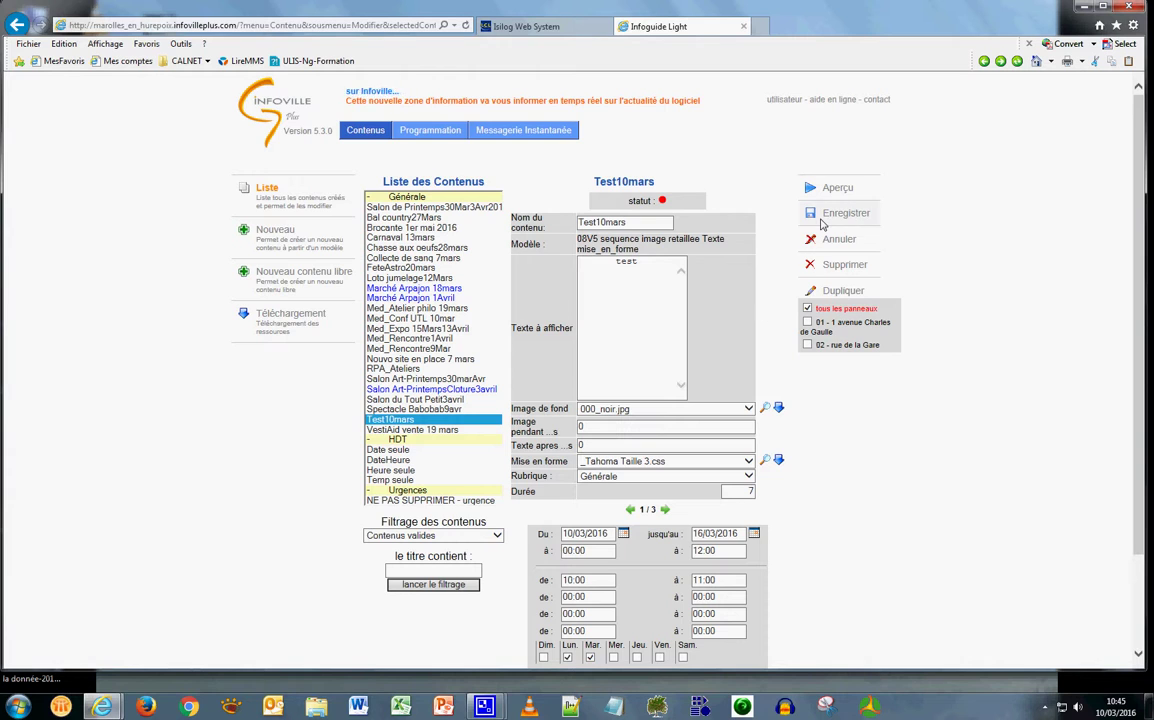
click(803, 233)
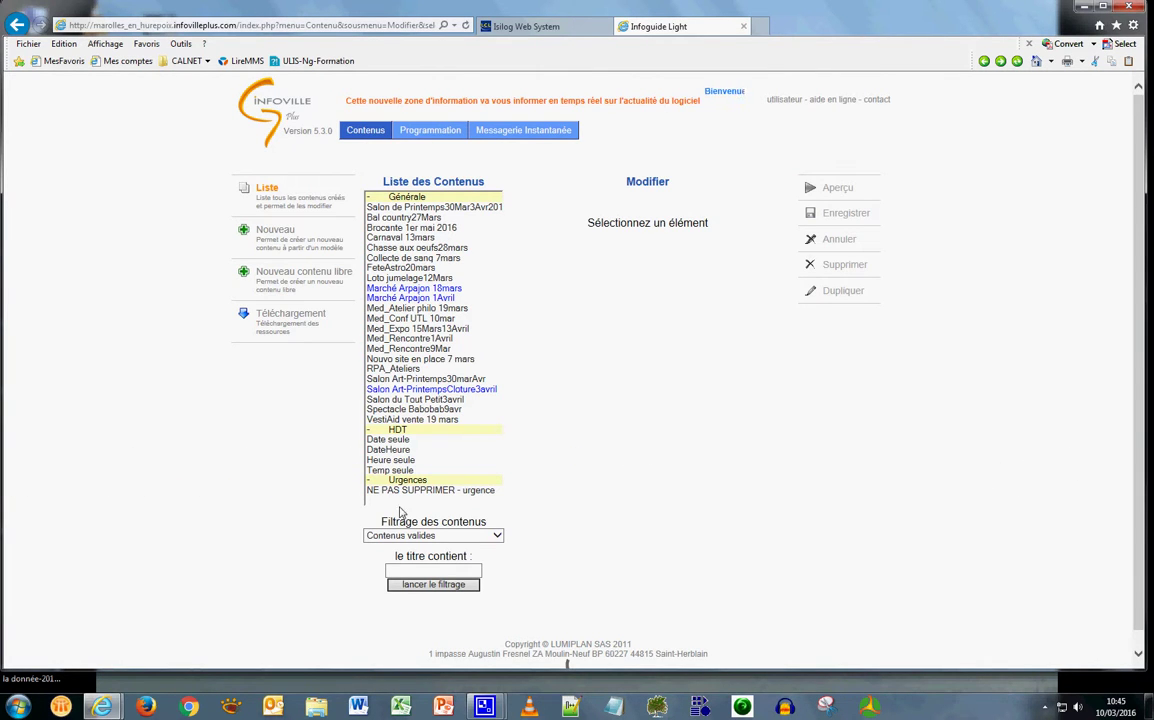
Step: Filter the contents list to "Contenus non valides" and open Test10mars from it
click(497, 537)
click(446, 557)
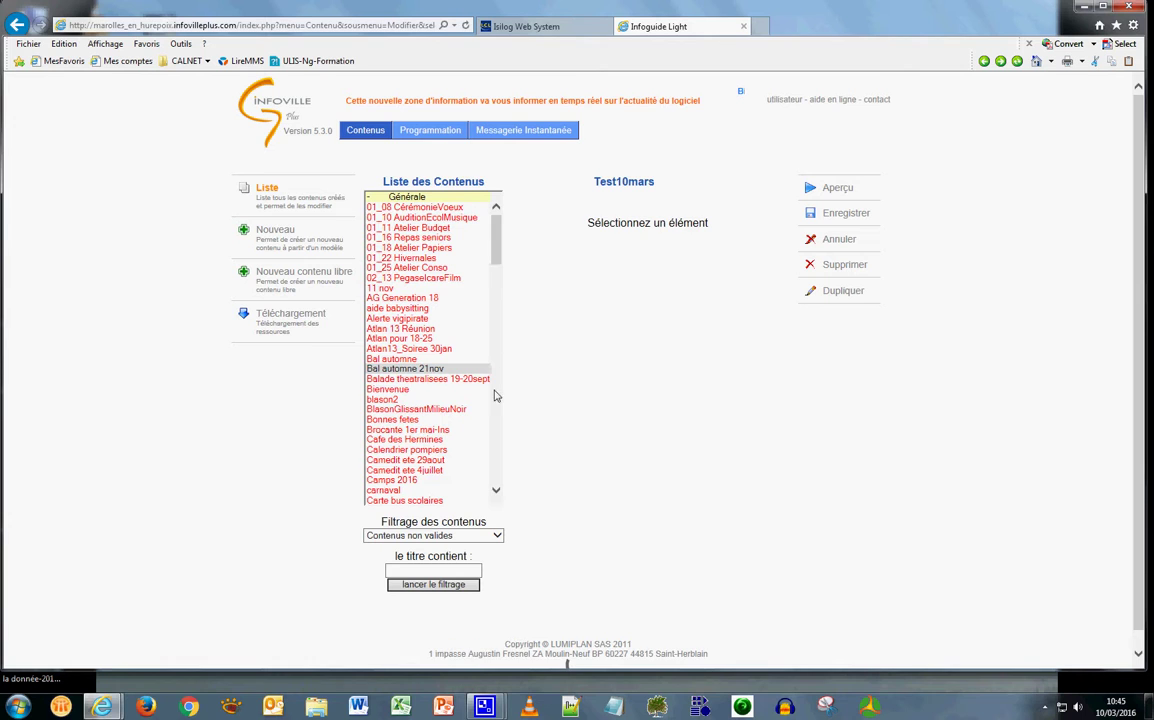
drag(500, 386, 498, 480)
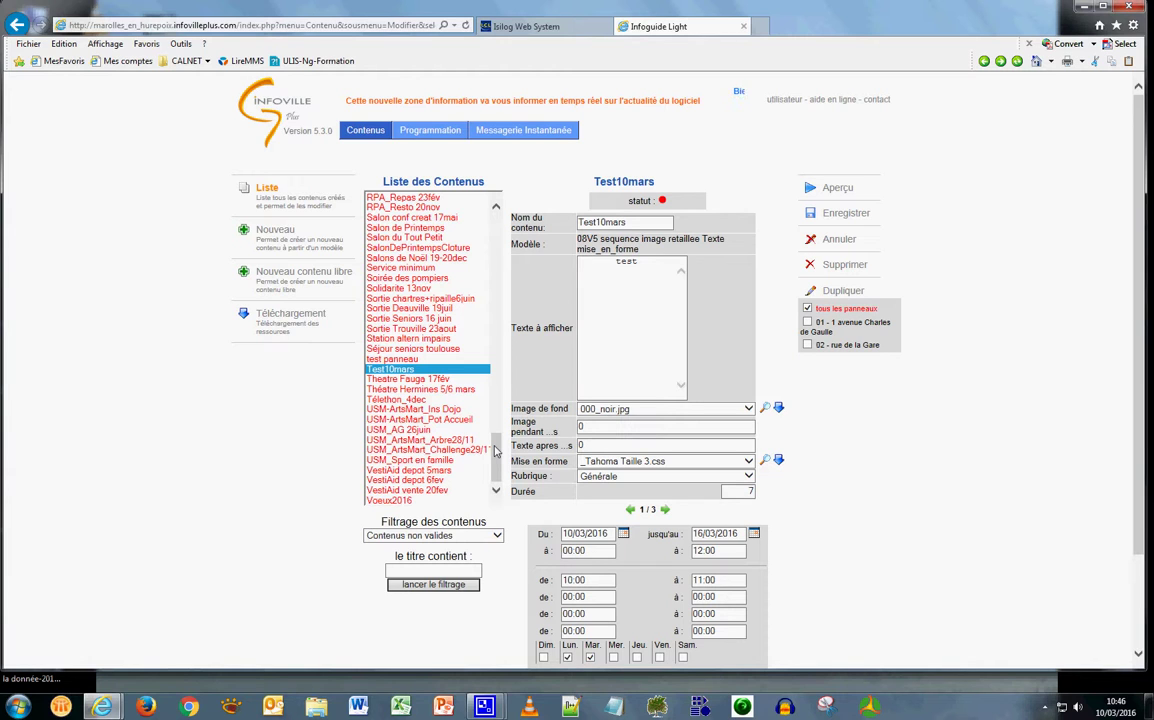
drag(494, 451, 494, 228)
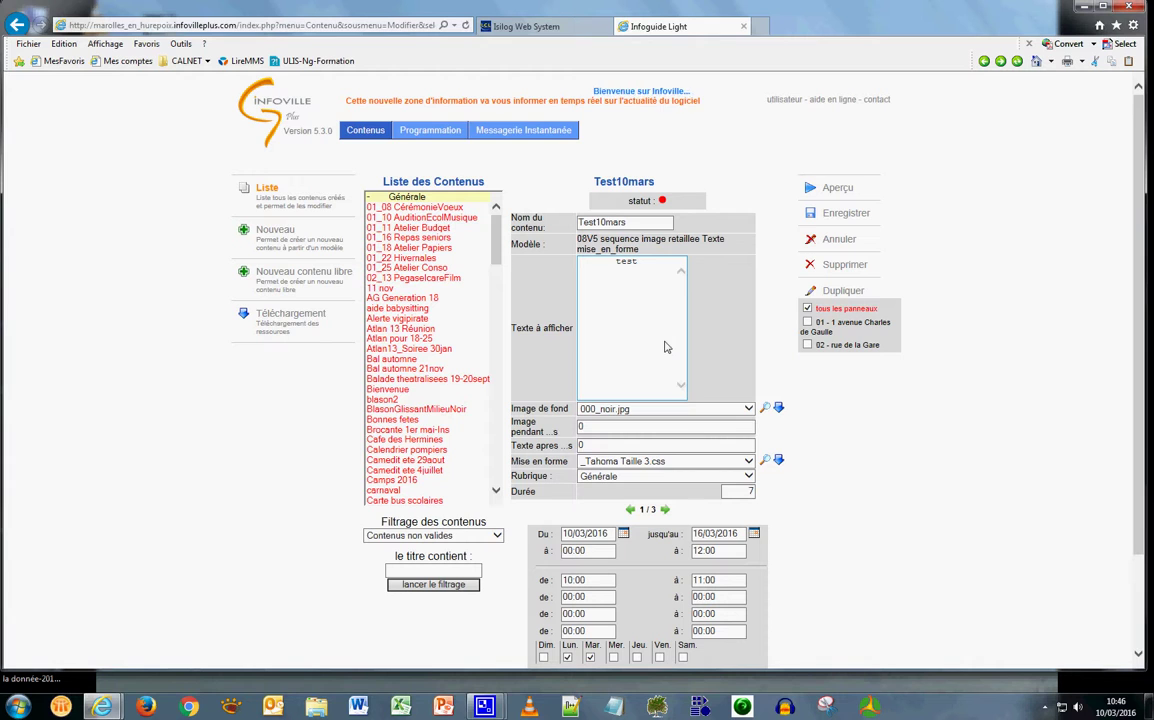
Step: Review the sequences in the General programming and select Marché Arpajon 18mars there
click(432, 130)
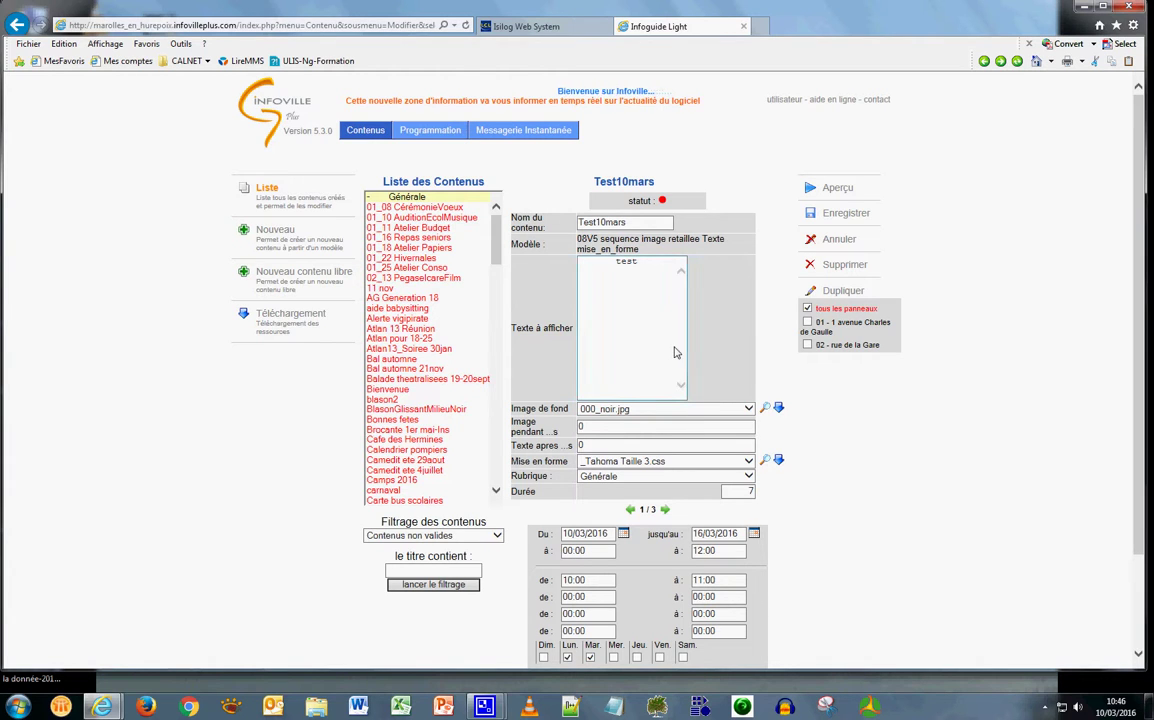
scroll(768, 380, down, 1)
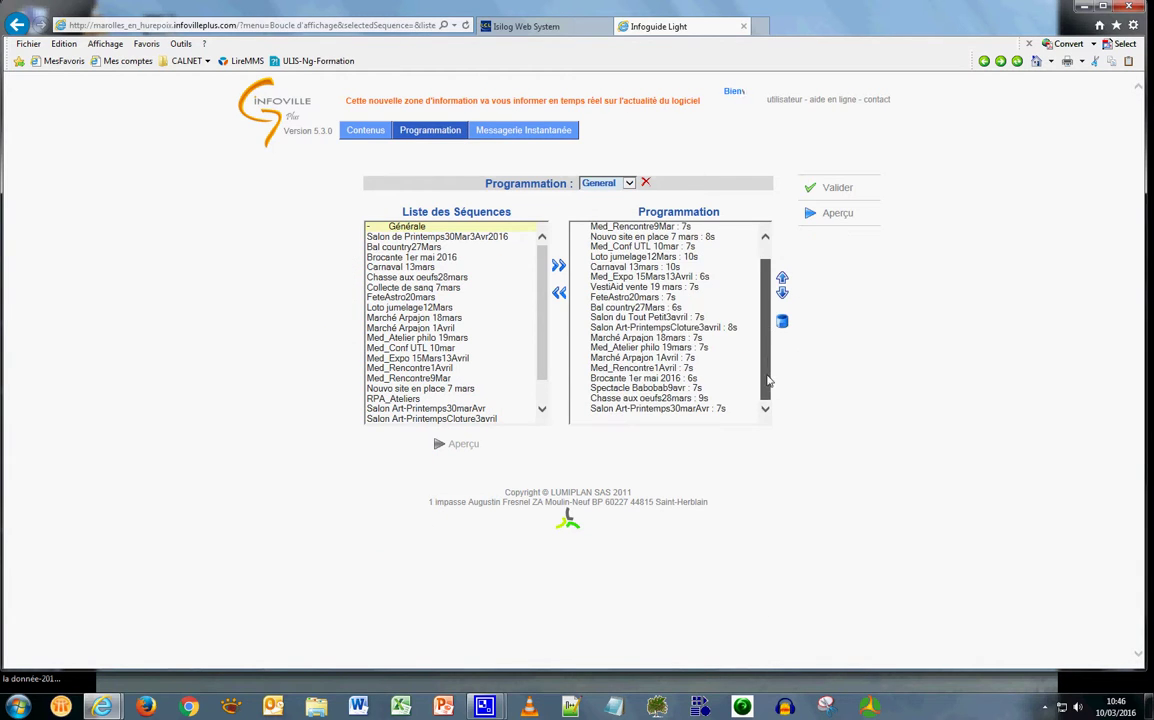
scroll(770, 396, up, 1)
scroll(770, 370, down, 1)
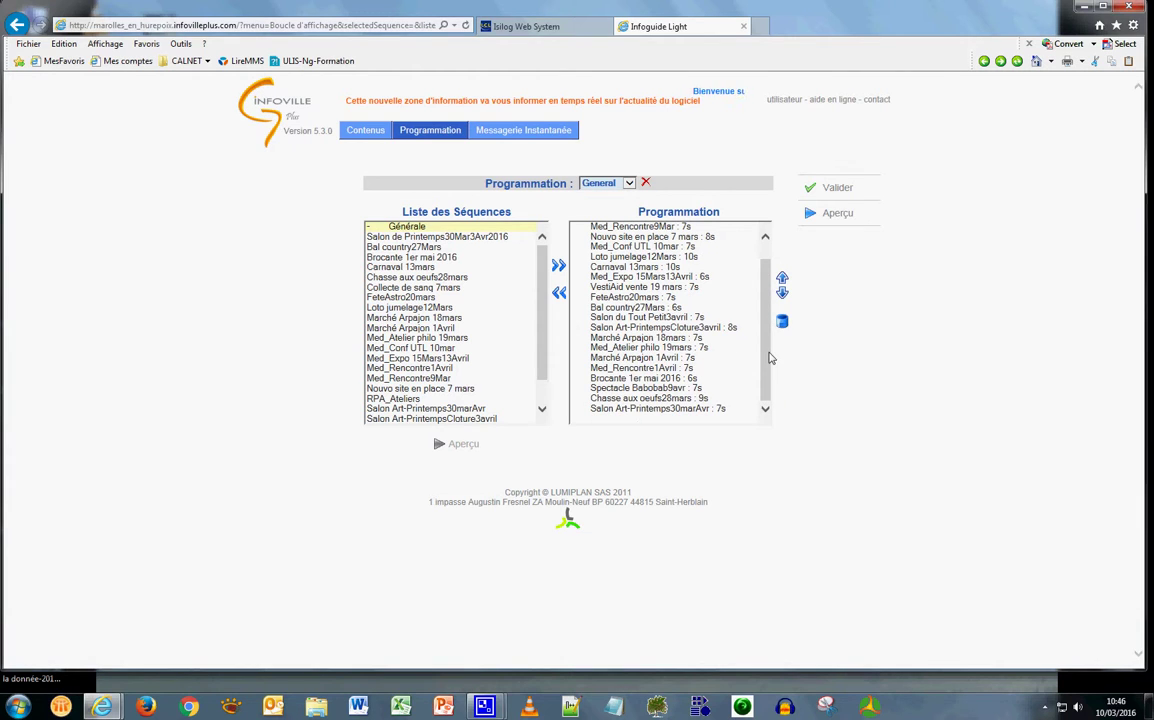
click(674, 339)
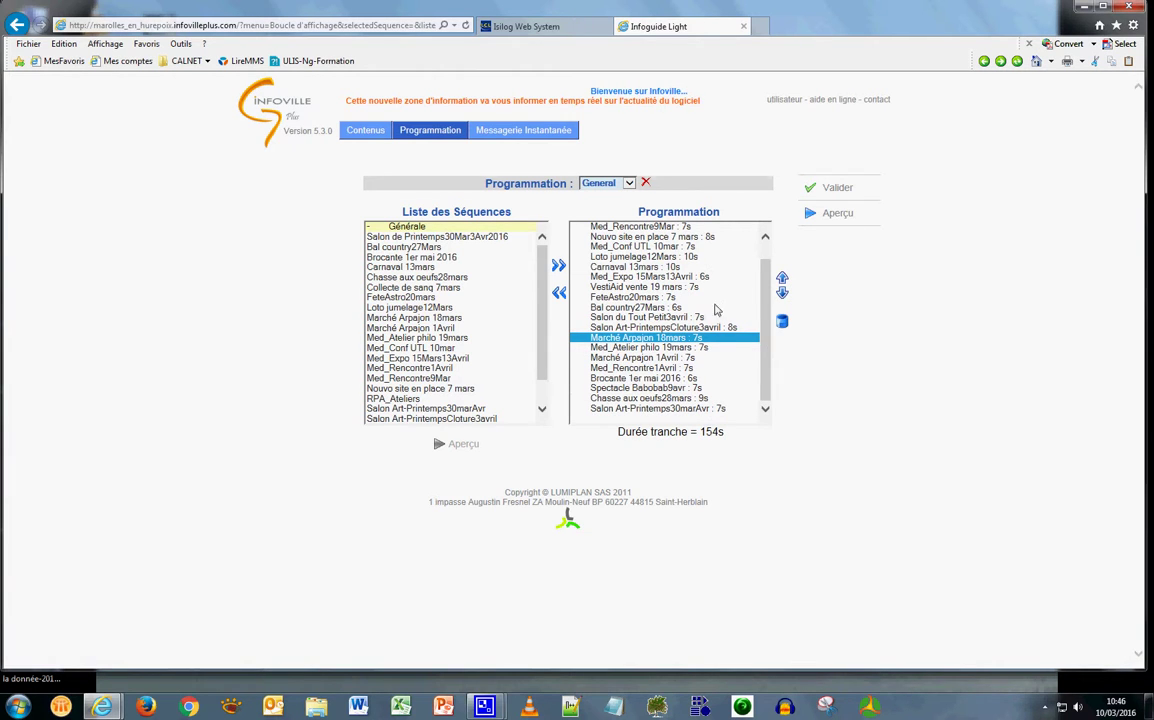
Step: Preview the General programming with a new simulation for 12/03/2016 and look through the contents shown
click(830, 213)
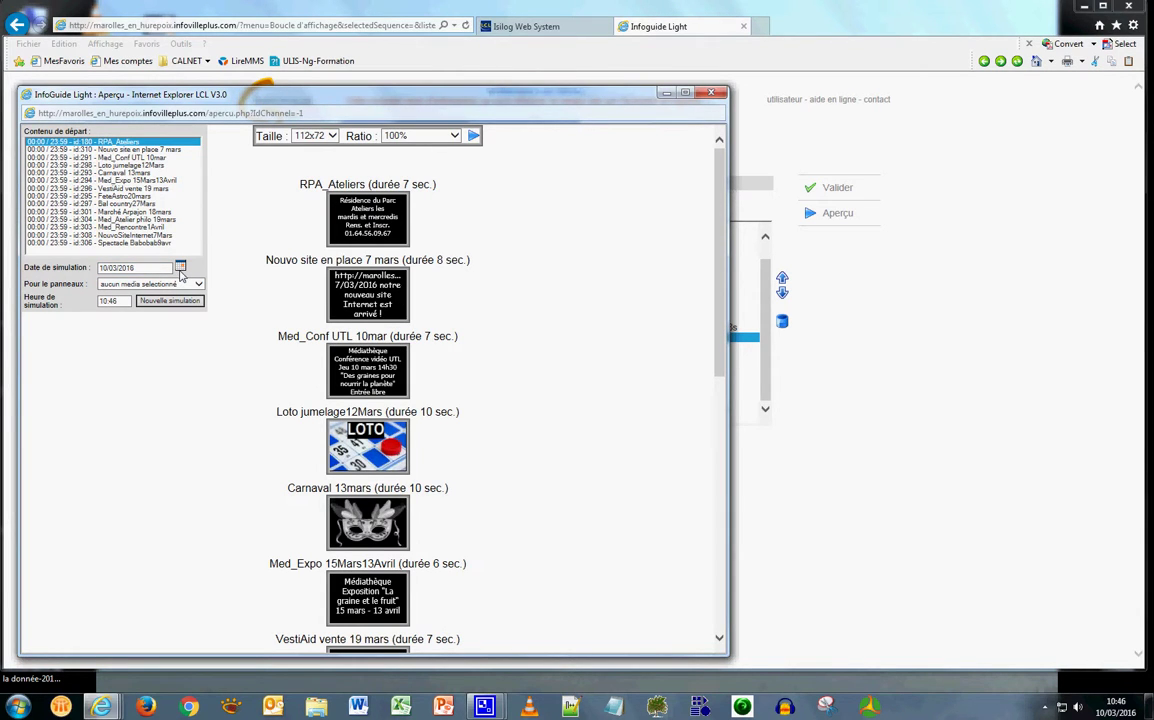
click(180, 267)
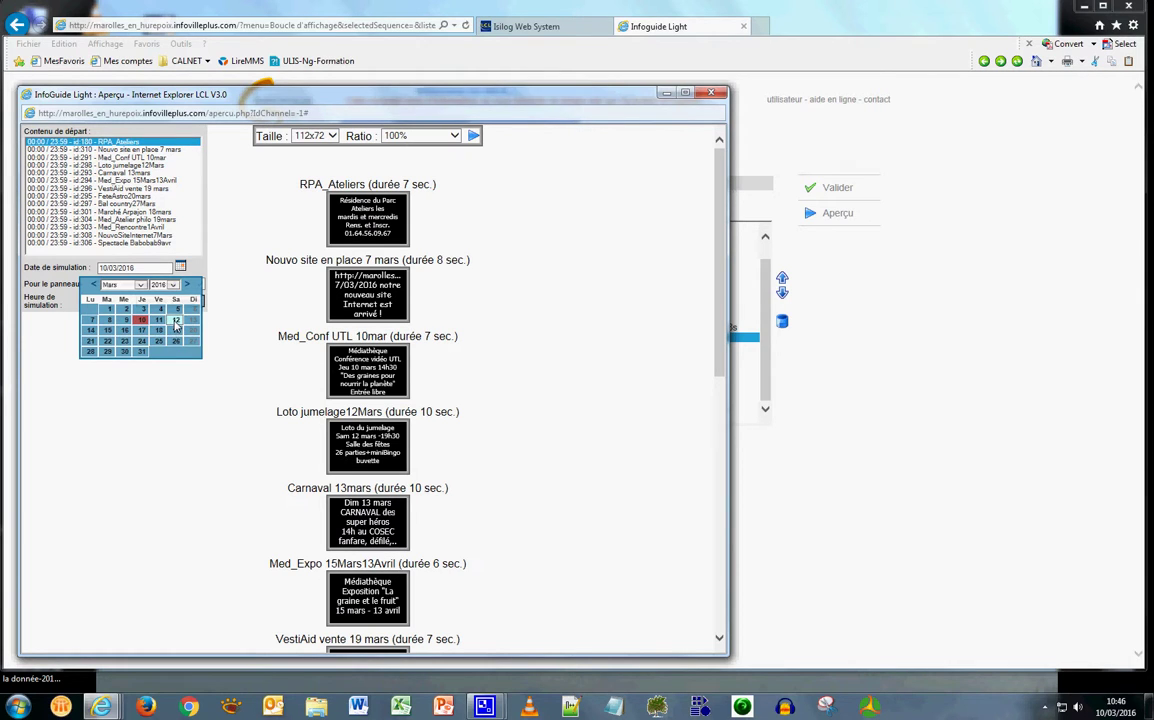
click(176, 321)
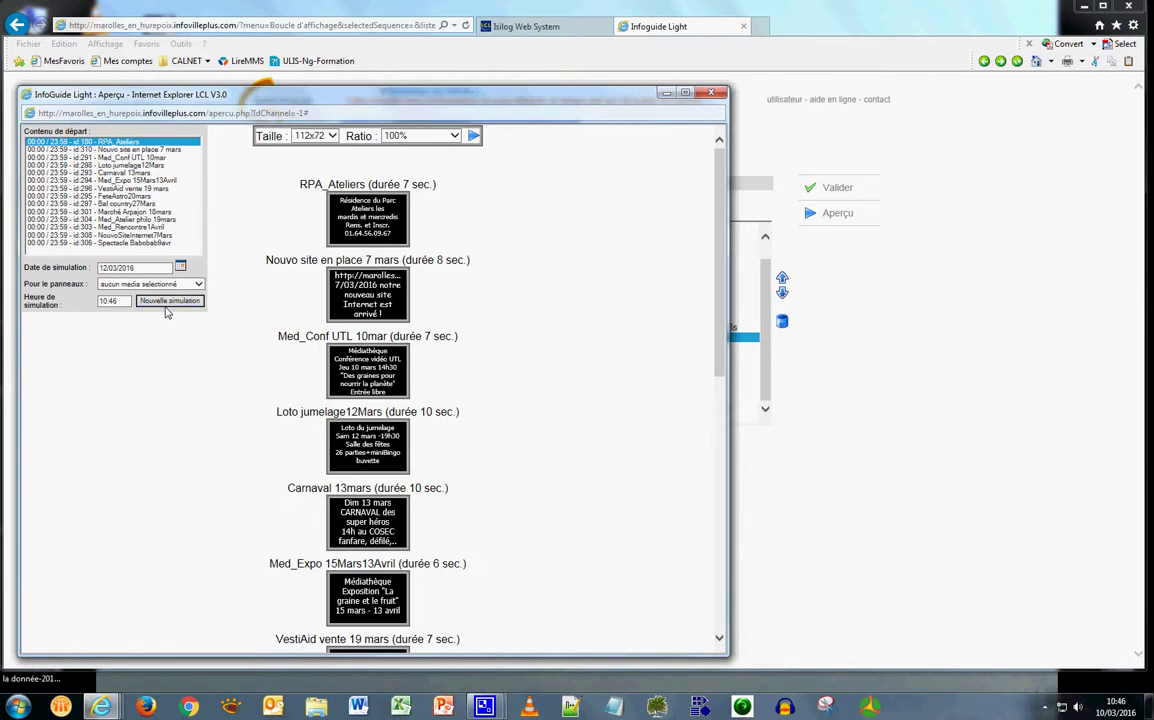
click(199, 285)
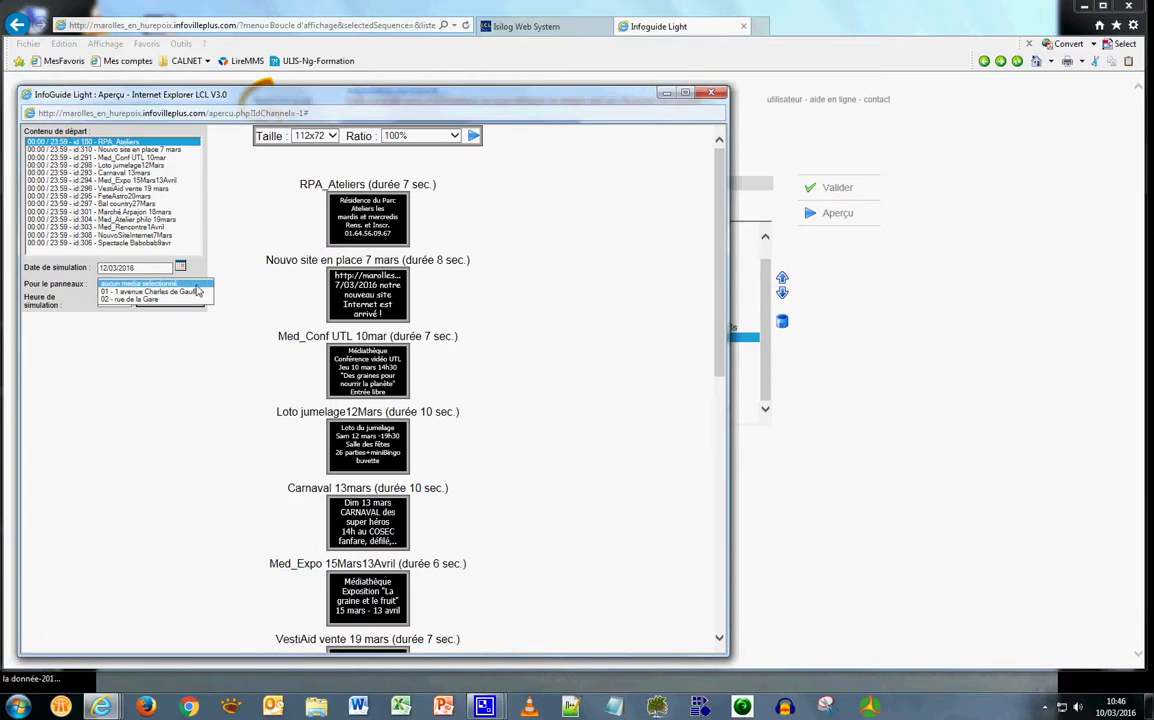
click(165, 334)
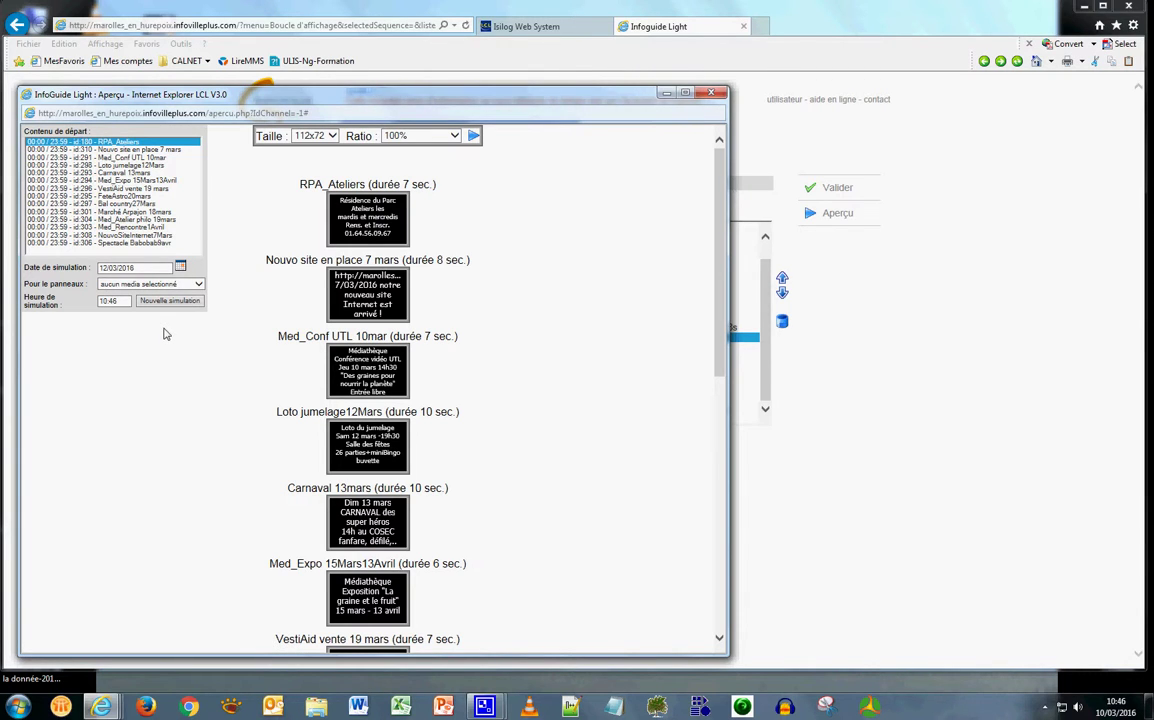
click(170, 300)
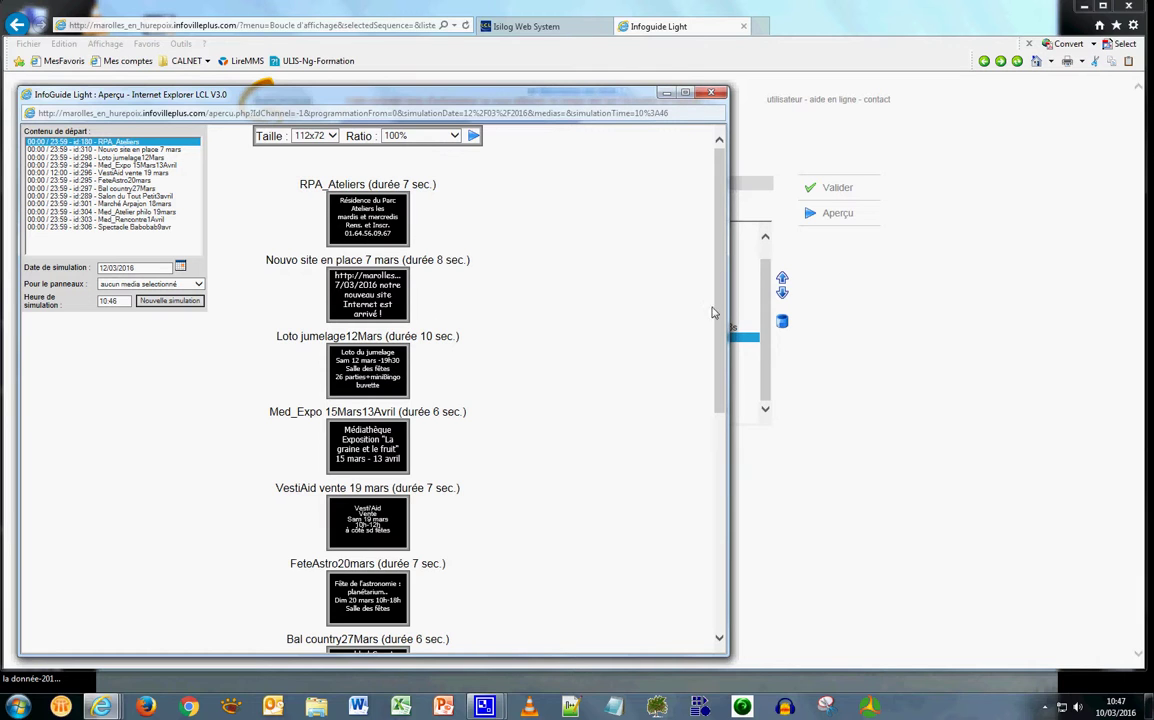
scroll(725, 343, down, 2)
drag(725, 343, 727, 402)
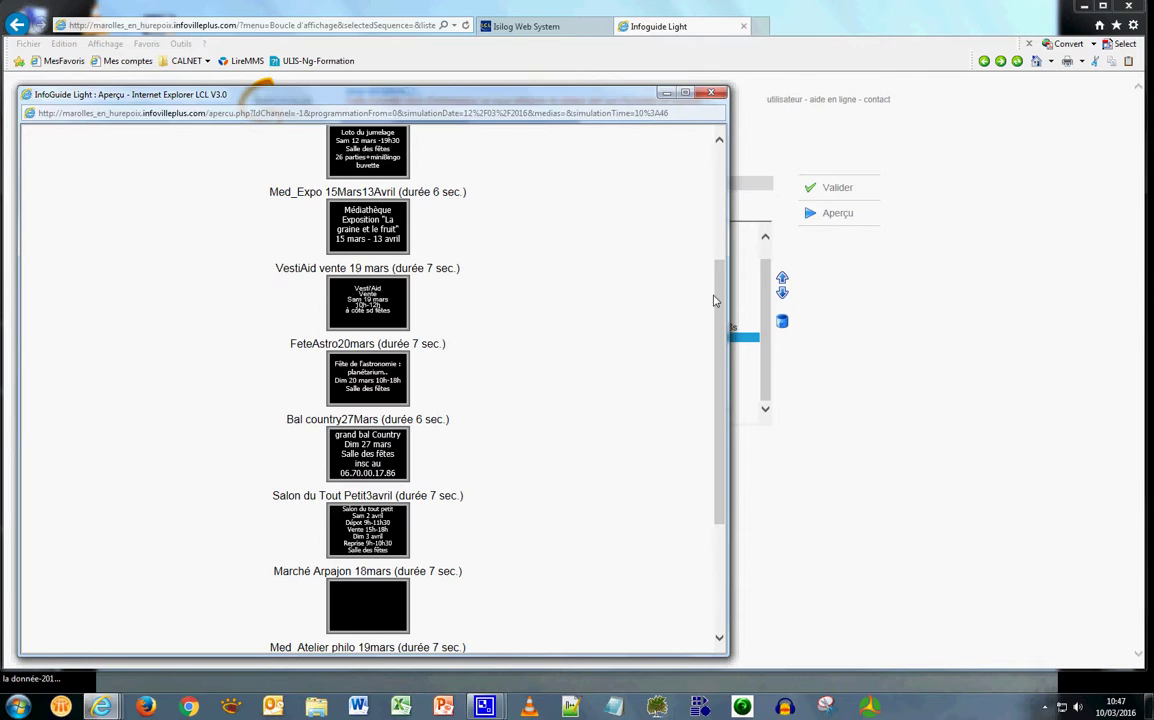
click(712, 95)
Step: Open the VestiAid vente 19 mars content and preview how its text is displayed
click(363, 134)
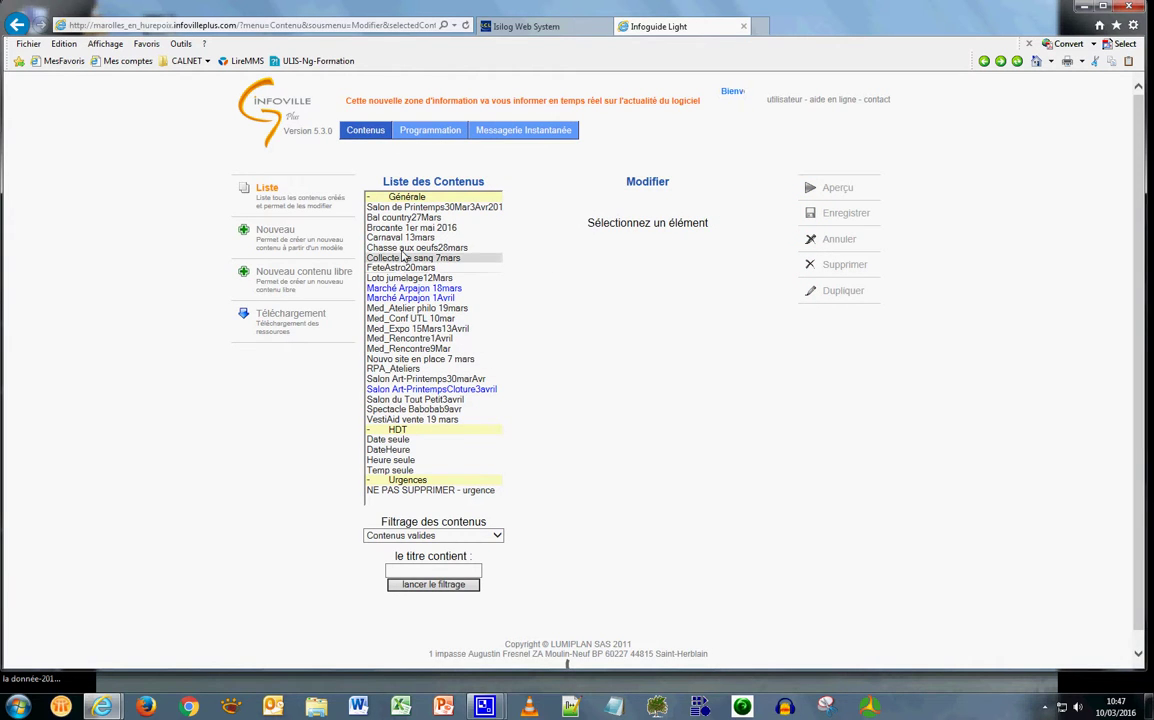
click(380, 420)
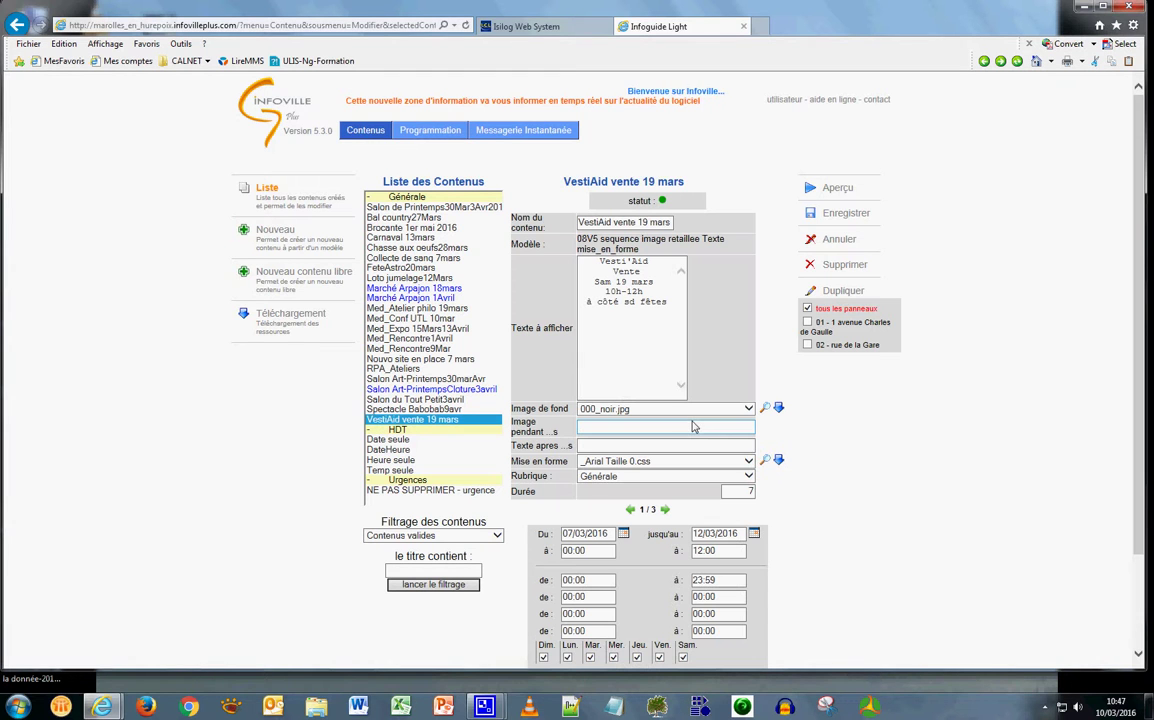
click(830, 189)
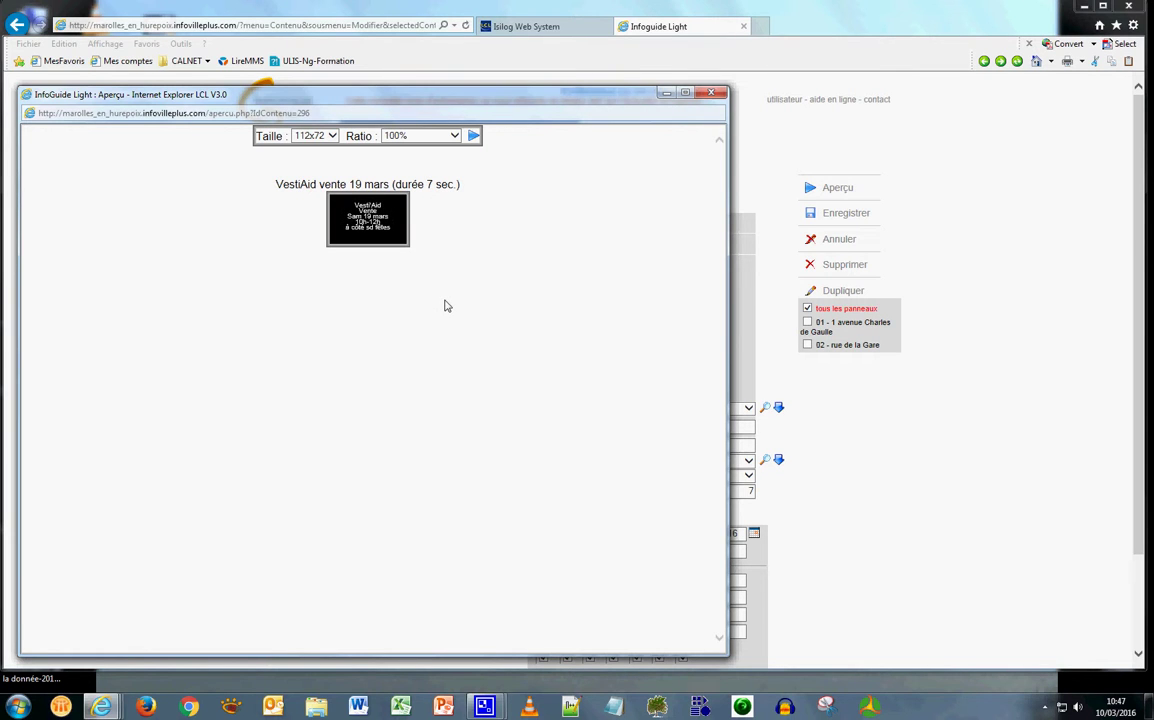
click(709, 93)
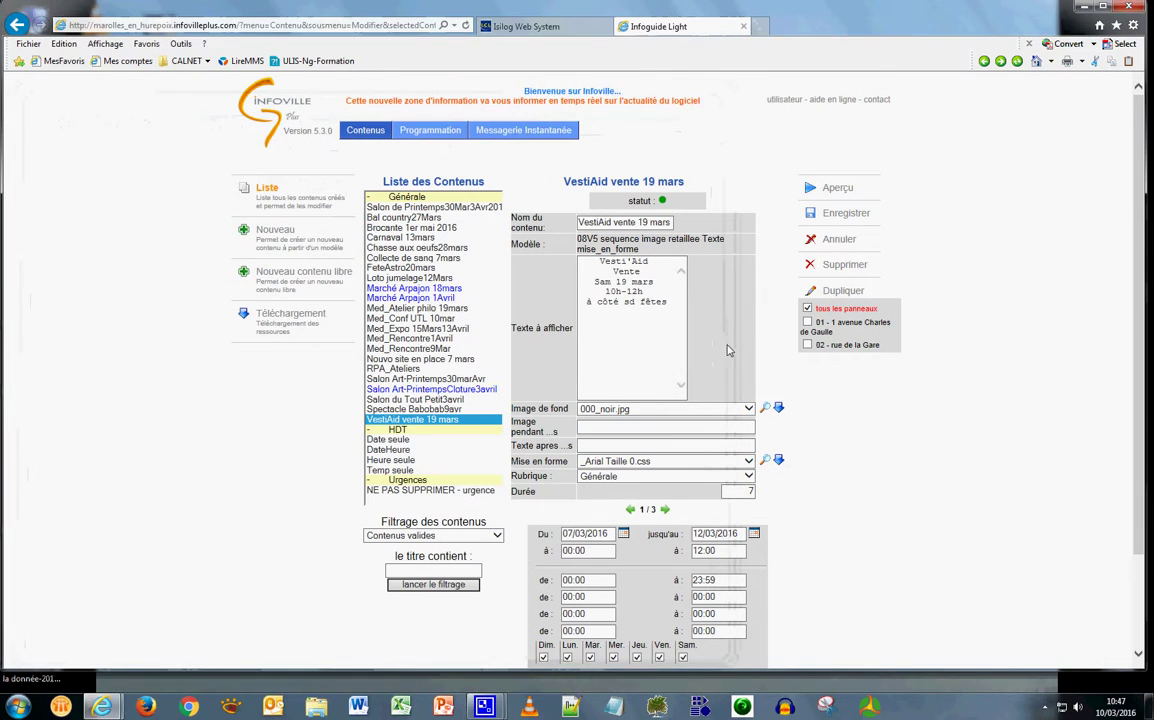
Step: Set the formatting of VestiAid vente 19 mars to _Tahoma Taille 3.css, save it and preview the content
click(665, 462)
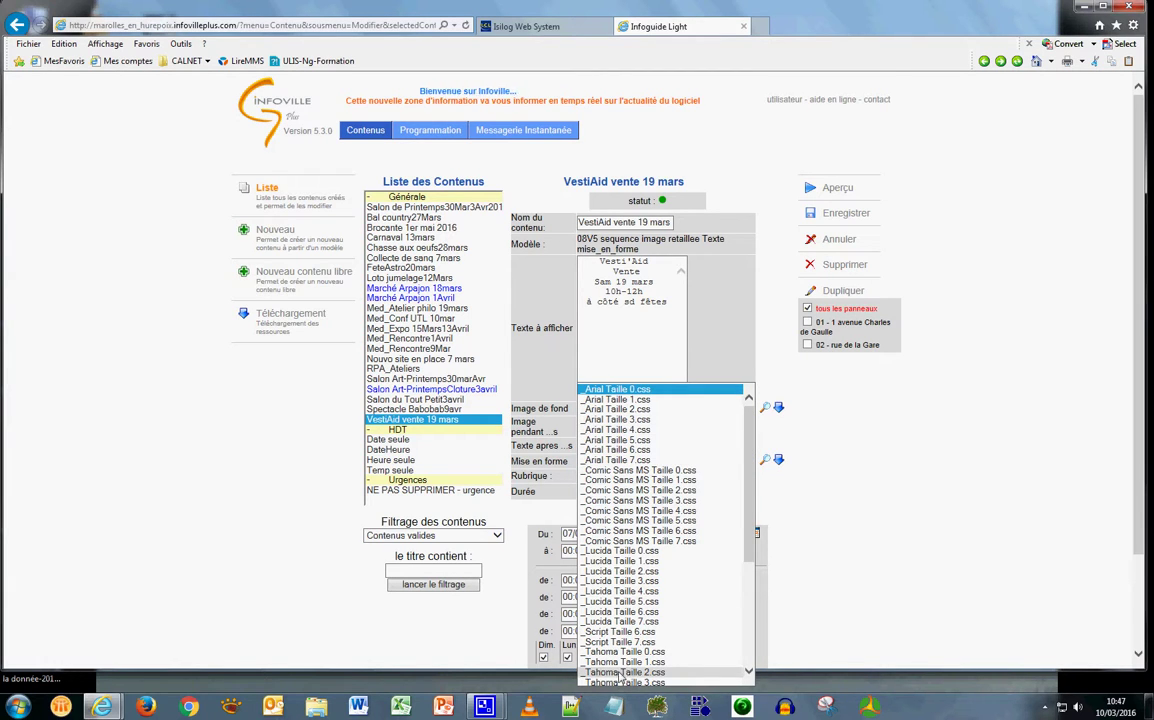
click(605, 682)
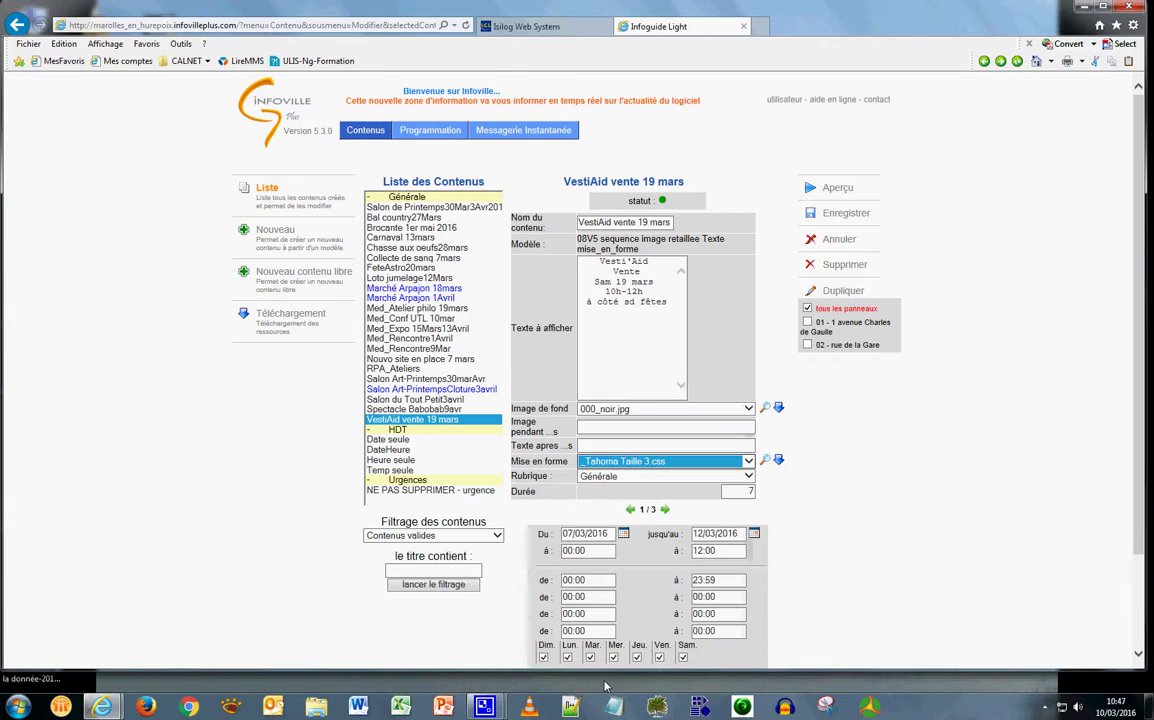
click(840, 212)
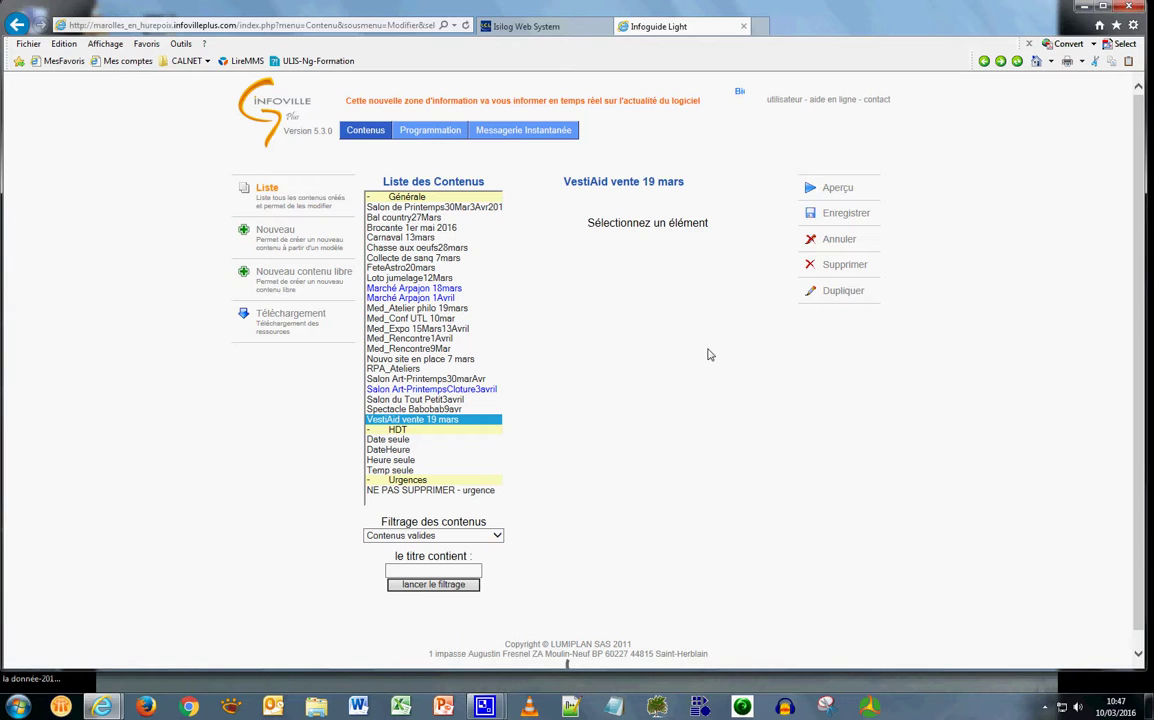
click(839, 189)
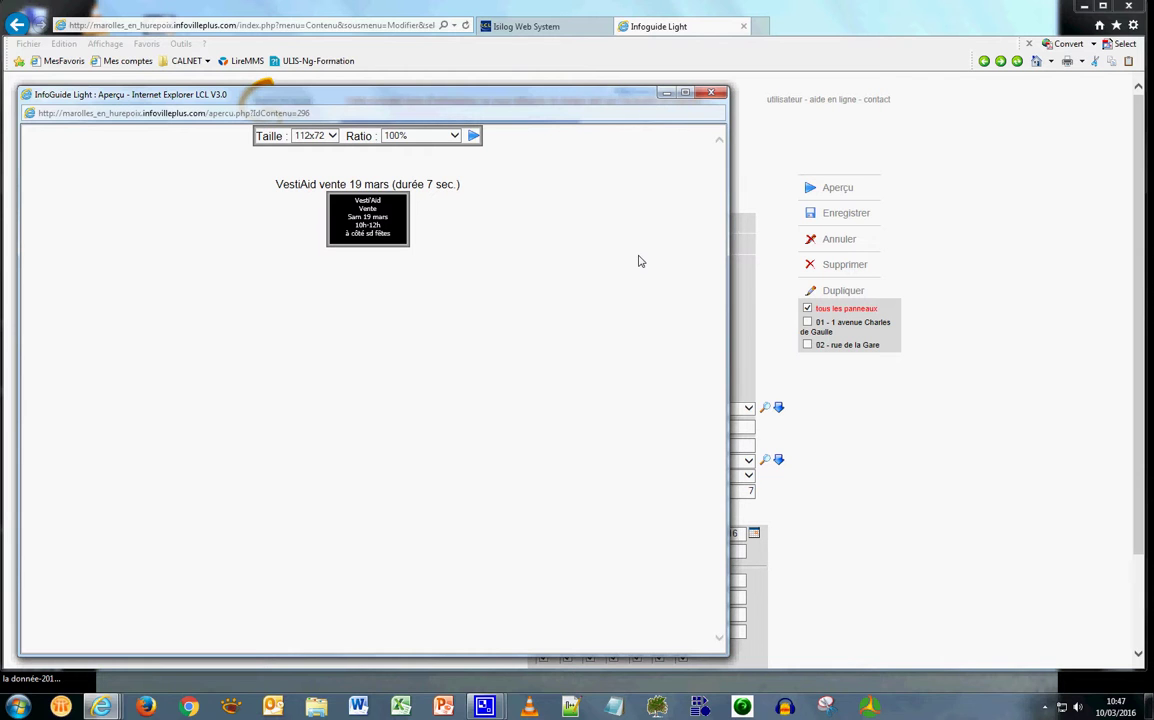
click(711, 93)
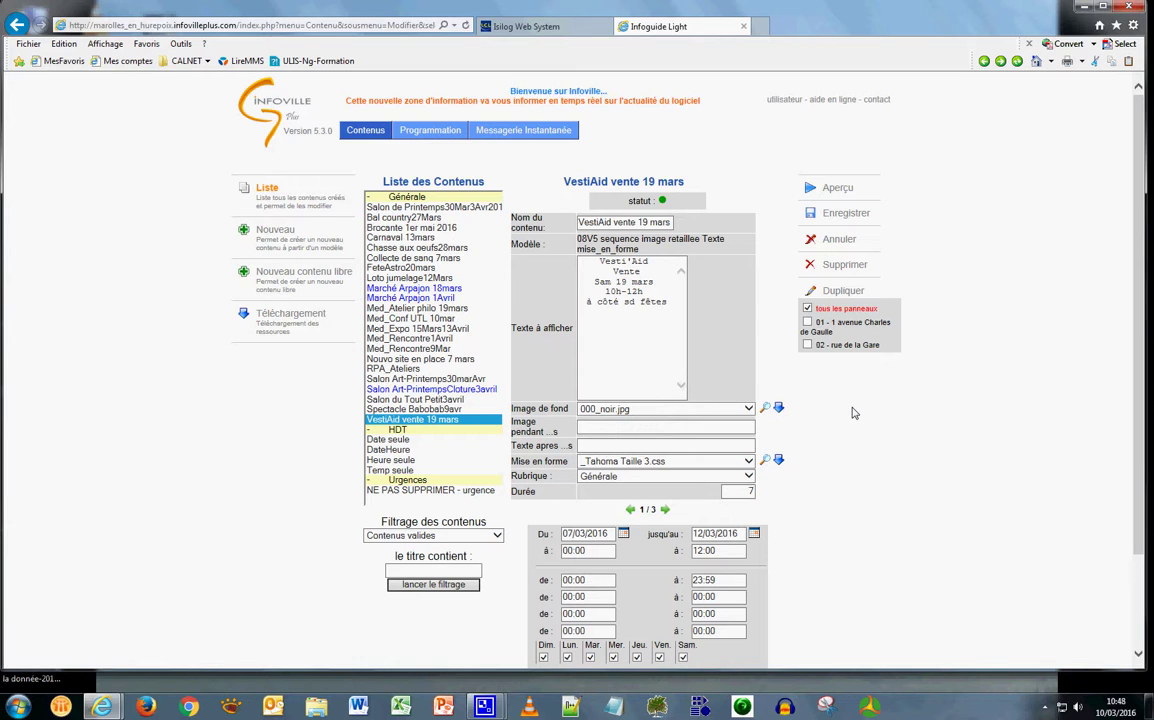
Step: Validate the General programming again and confirm overwriting the loop on the player
click(430, 130)
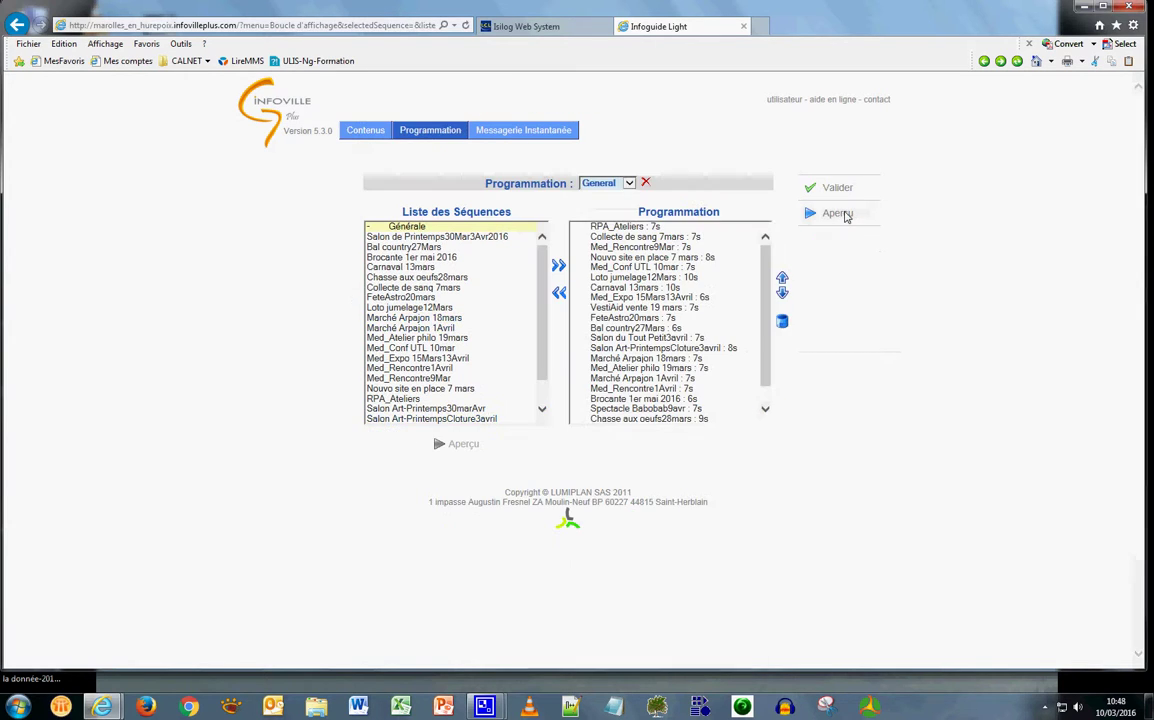
click(822, 188)
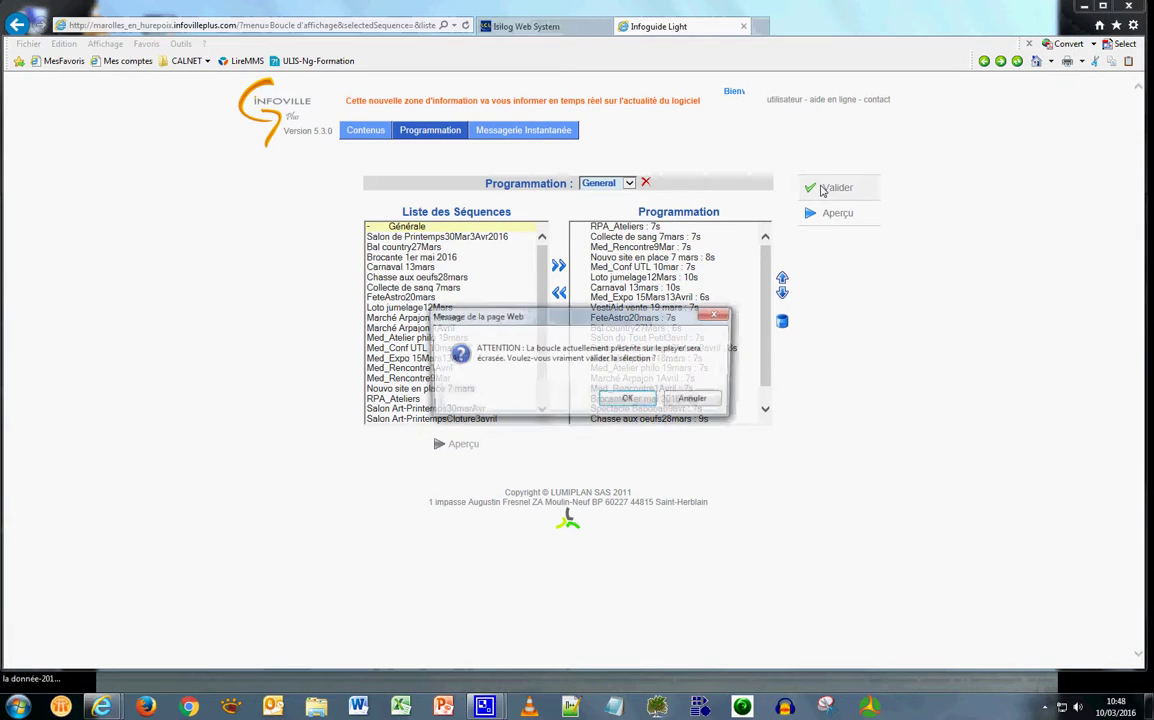
click(629, 399)
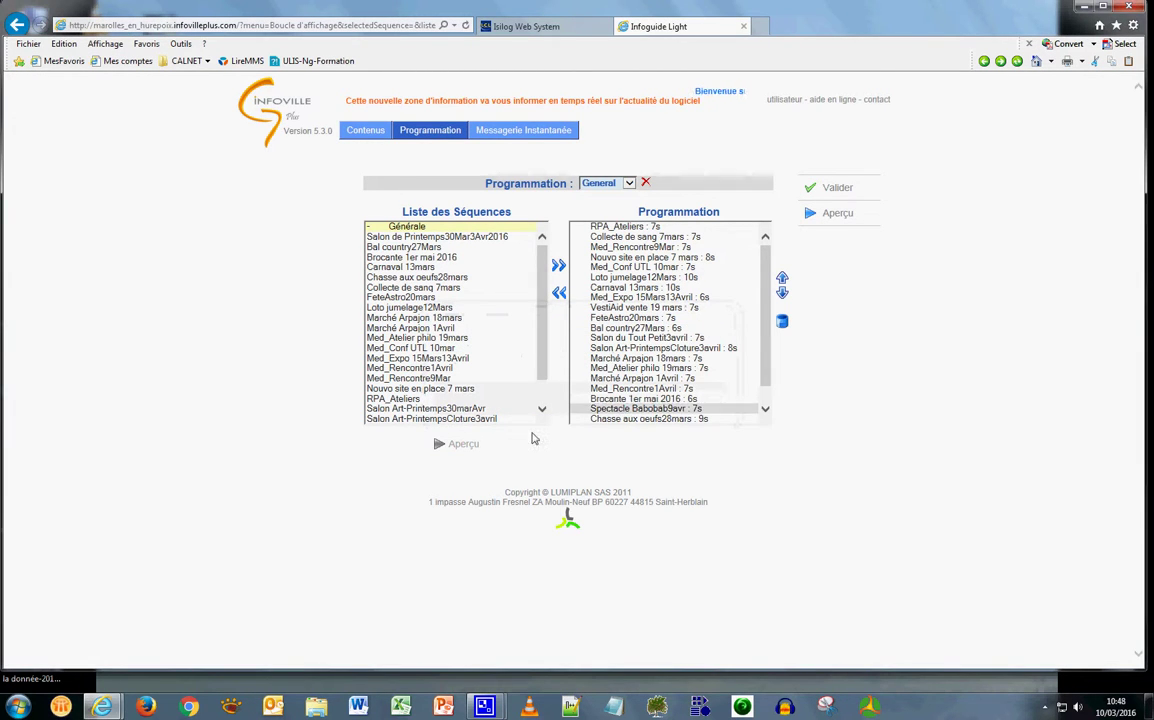